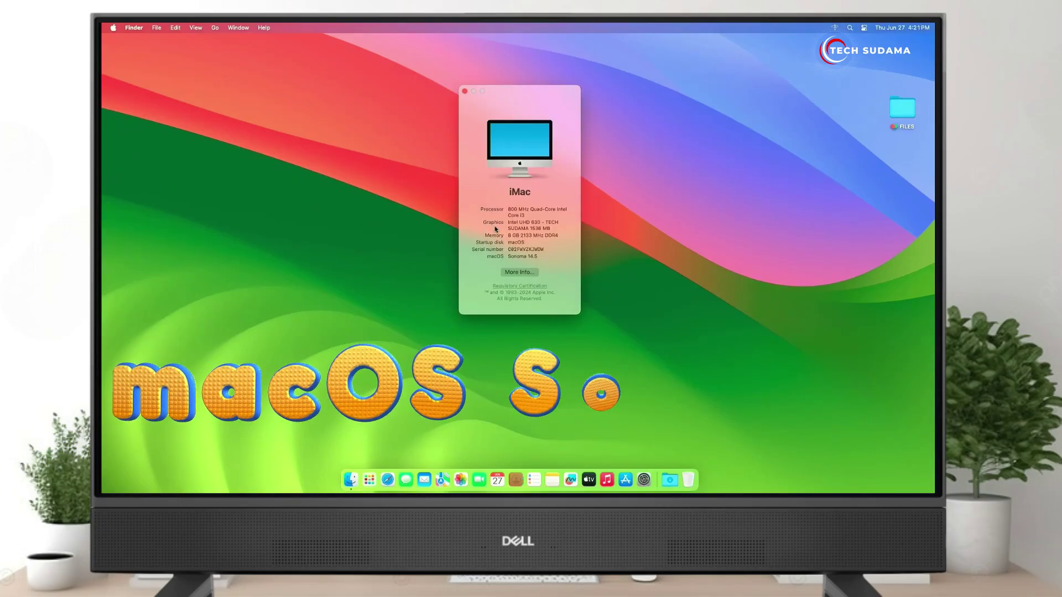
# Show the full Sonoma 14.5 build number in About This Mac, then browse the Launchpad app grid.
pyautogui.click(522, 256)
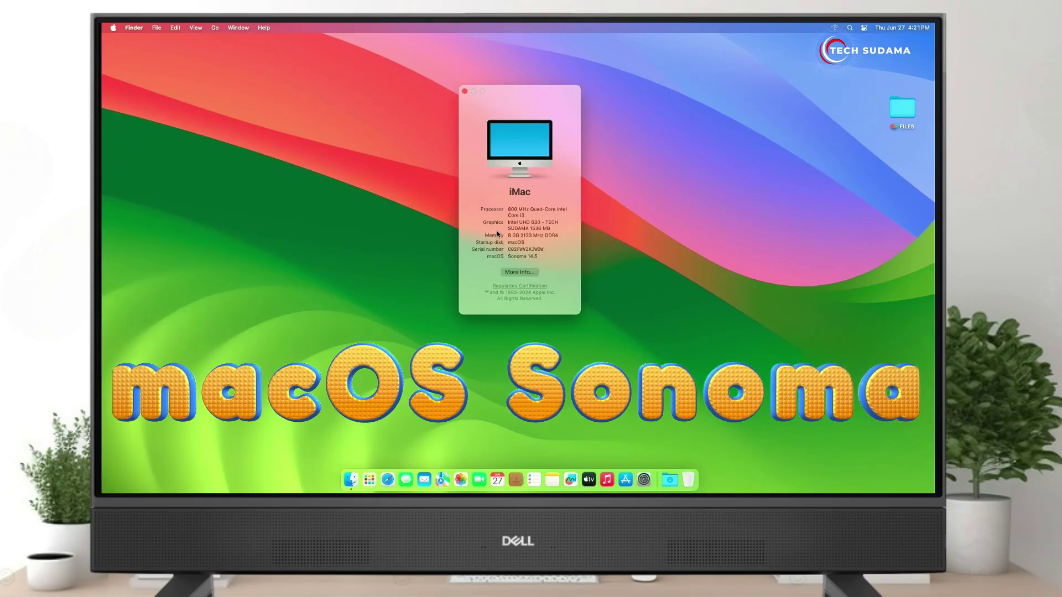
pyautogui.click(464, 91)
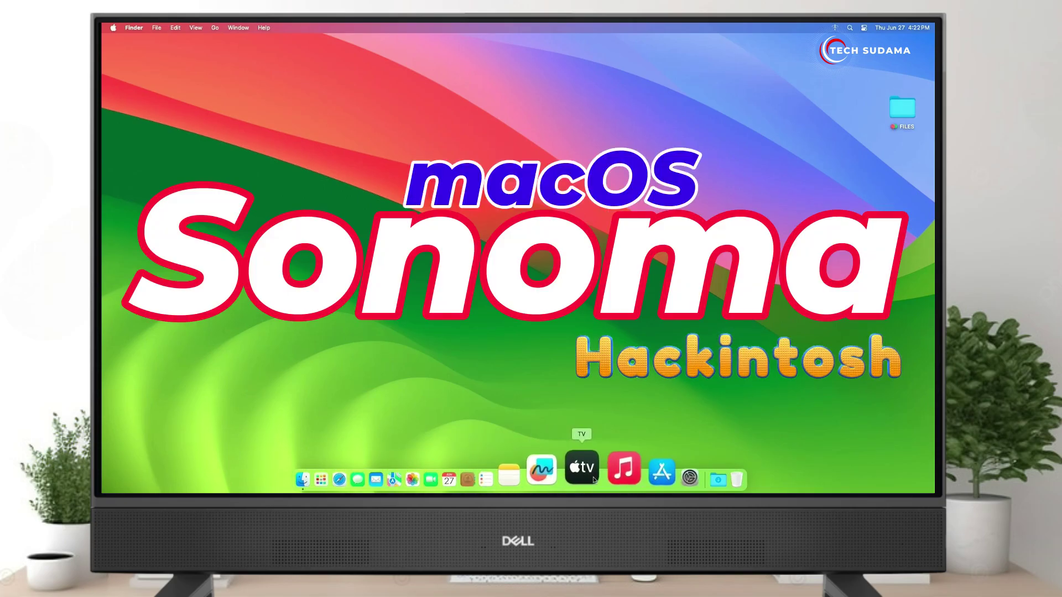
pyautogui.click(330, 474)
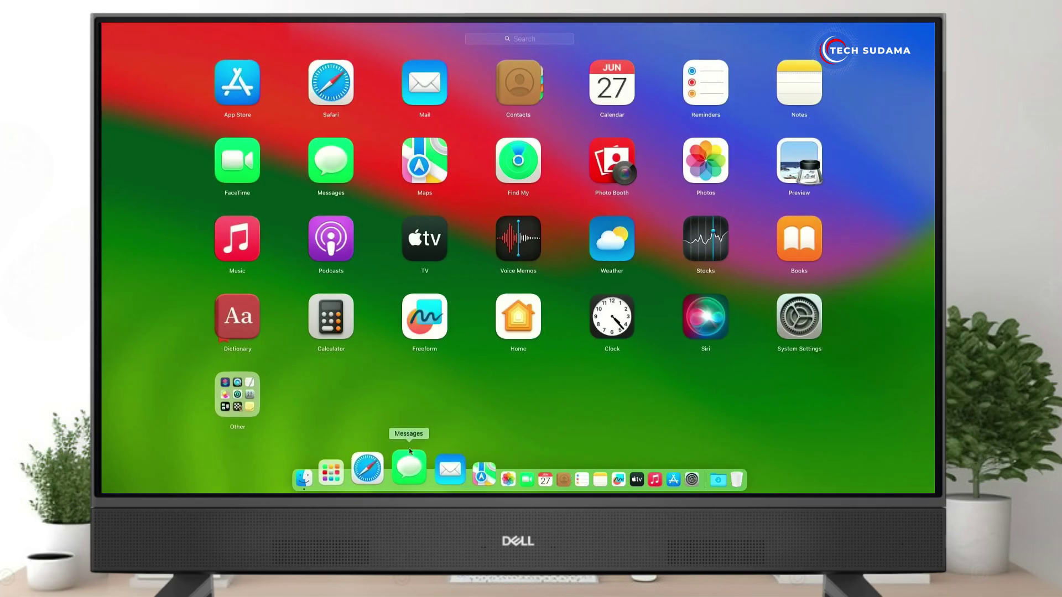
pyautogui.click(440, 426)
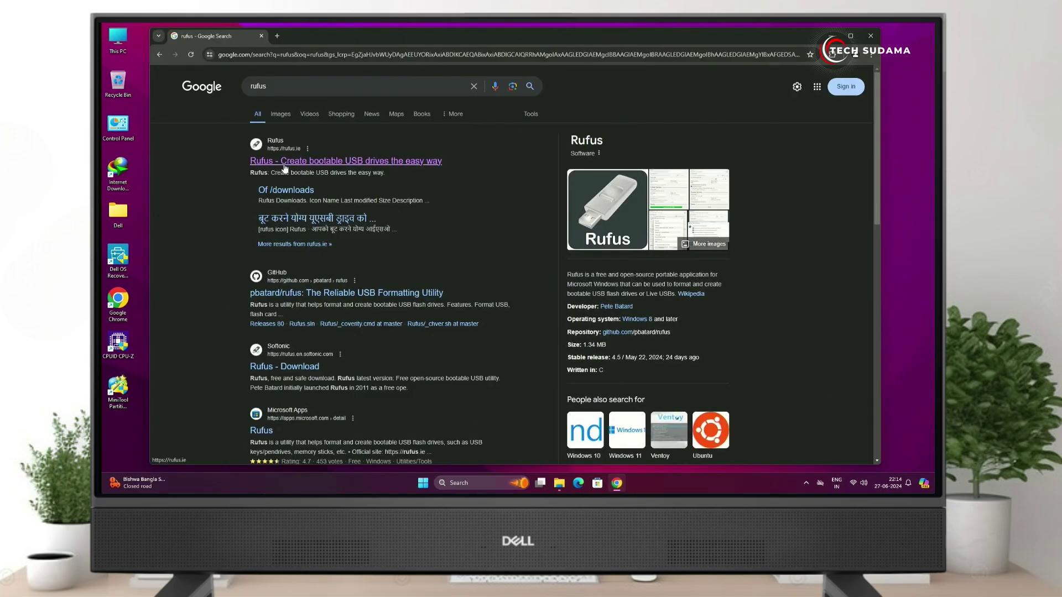
# Visit rufus.ie, then open Olarila's Vanilla Images topic and its Sonoma 14.5 MediaFire download.
pyautogui.click(284, 164)
pyautogui.scroll(-10, 309, 233)
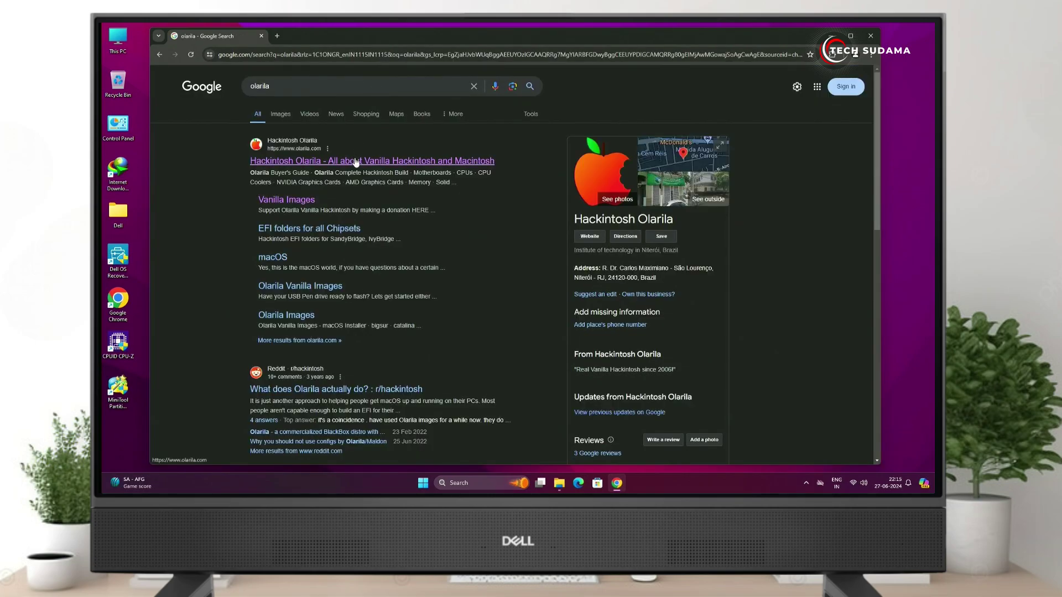
pyautogui.click(355, 161)
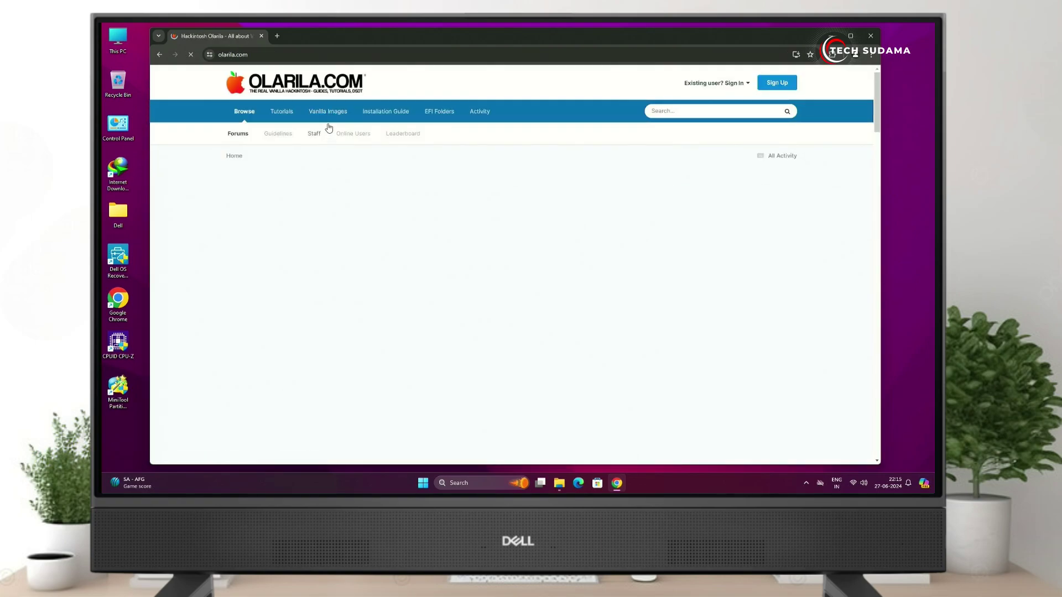
pyautogui.click(329, 115)
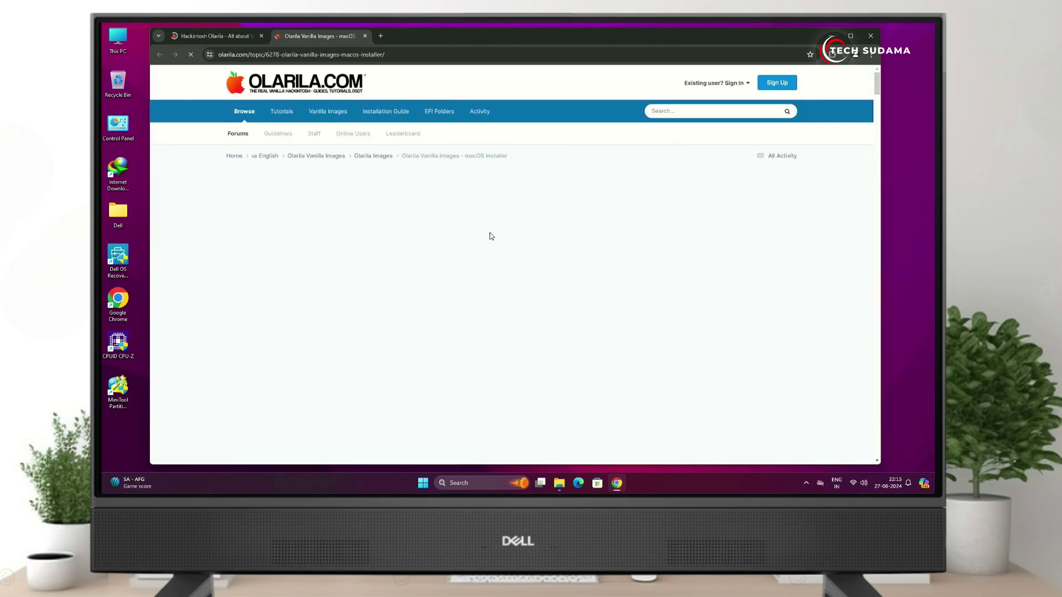
pyautogui.scroll(-10, 479, 234)
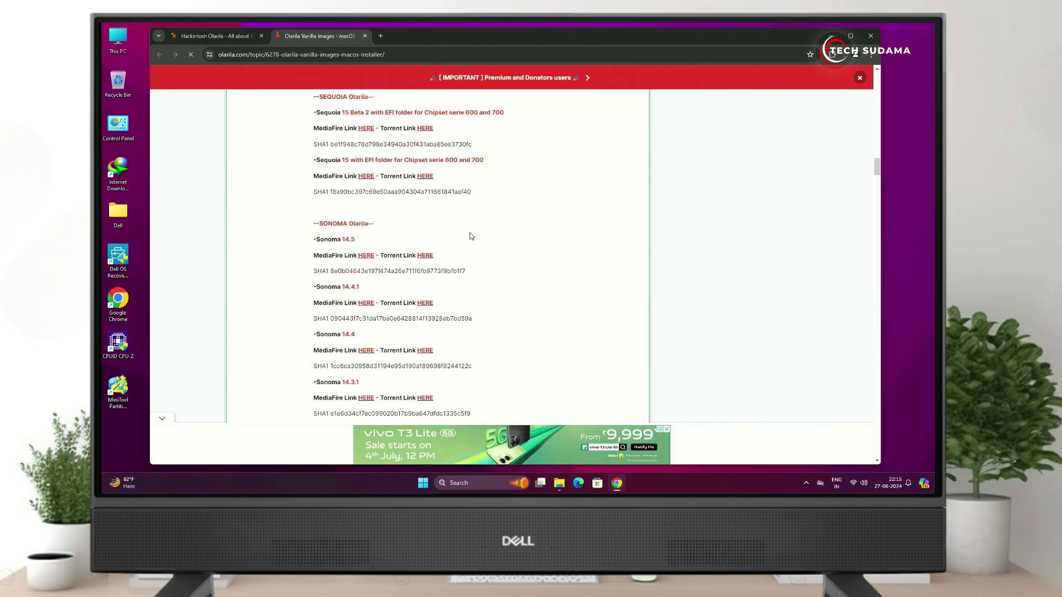
pyautogui.click(366, 257)
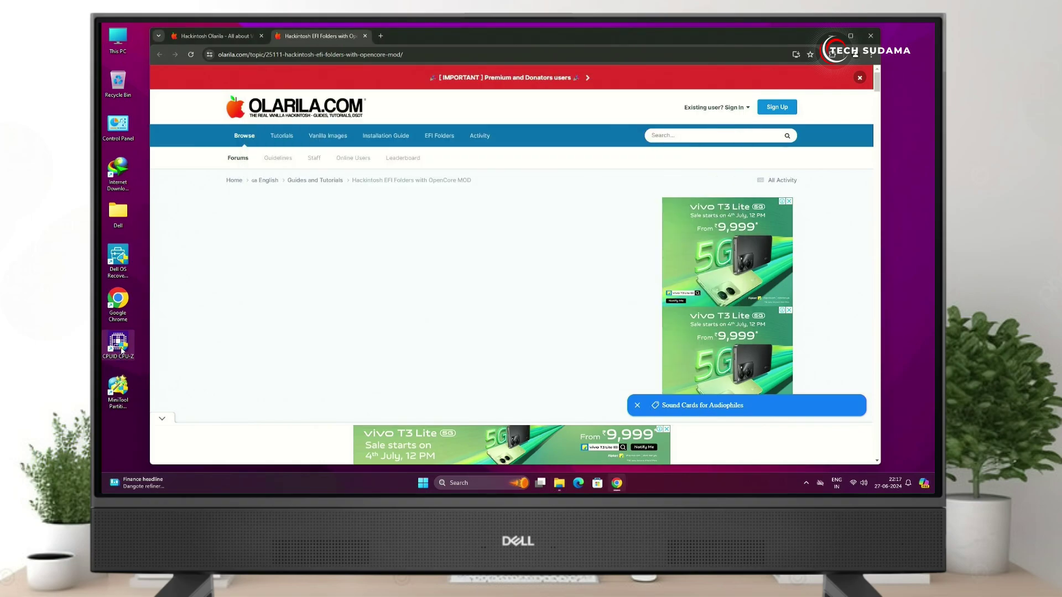
# Run CPU-Z as administrator to confirm an Intel Core i3-8100T Coffee Lake, then return to Chrome.
pyautogui.doubleClick(119, 344)
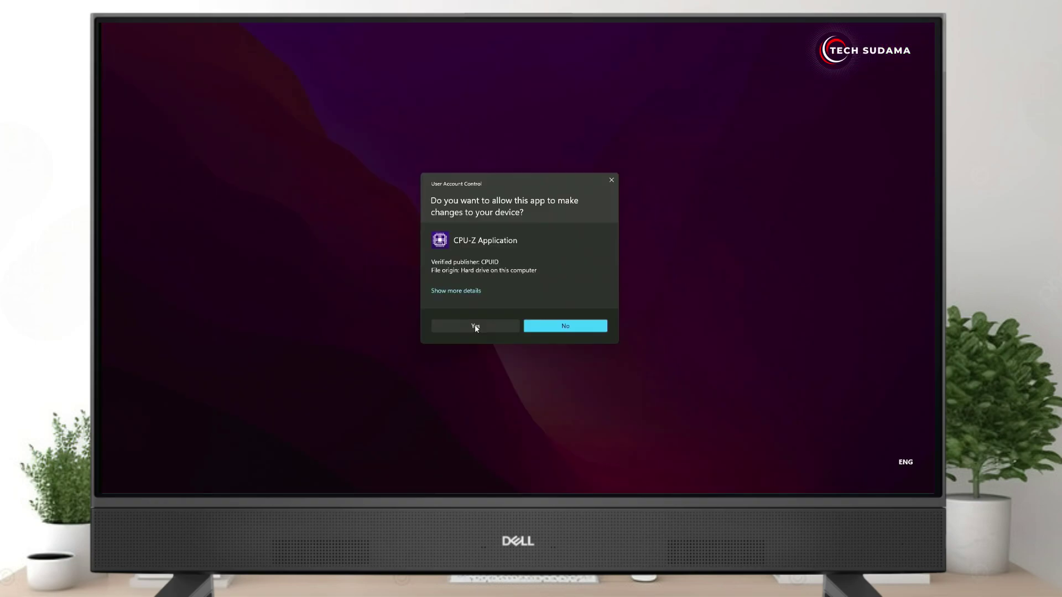
pyautogui.click(475, 325)
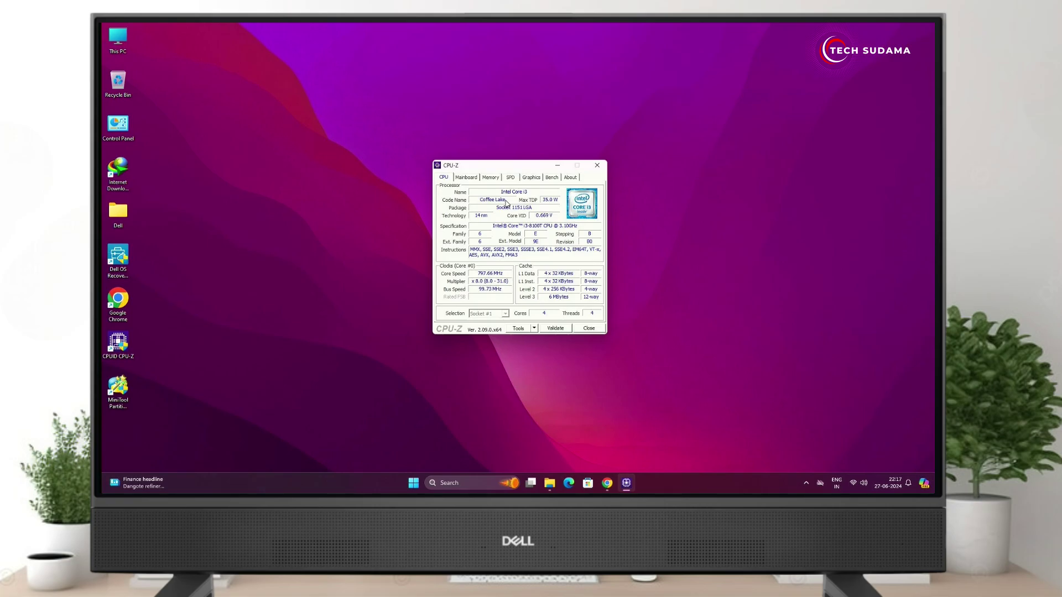
pyautogui.click(612, 484)
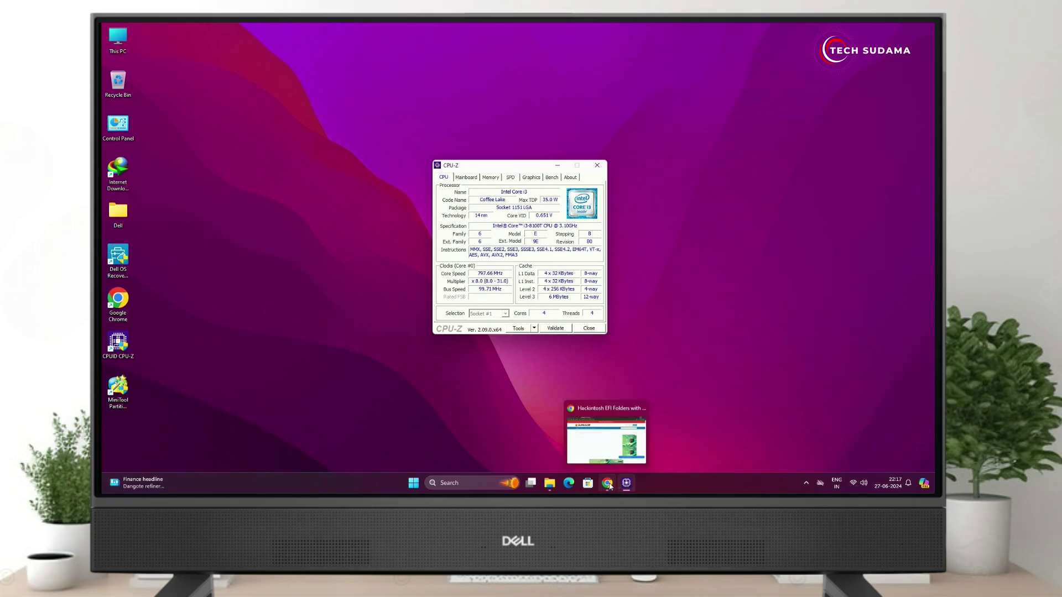
pyautogui.scroll(-15, 485, 253)
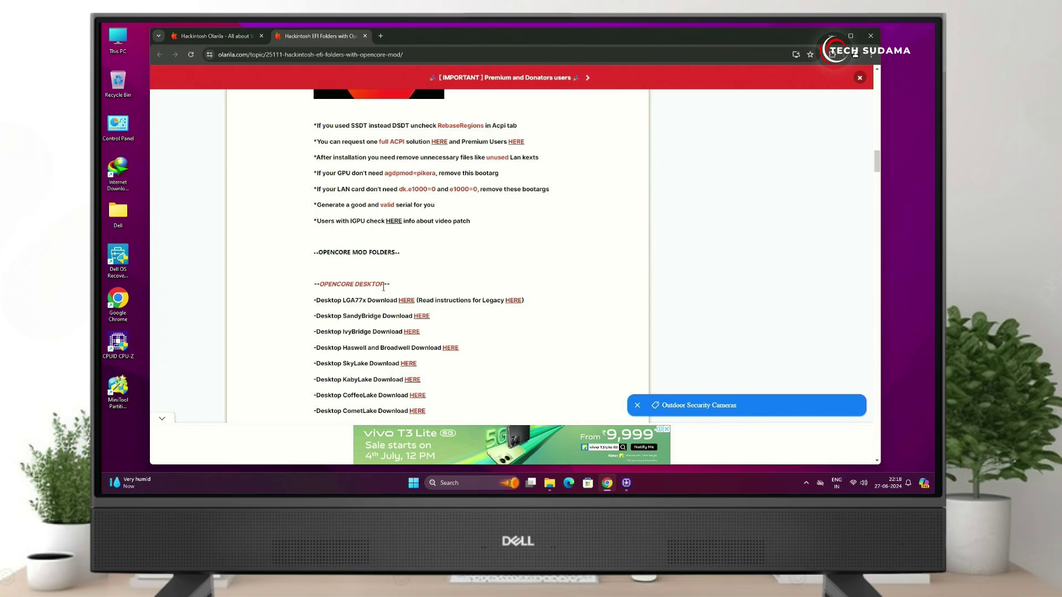
# Find the Desktop CoffeeLake download in the OpenCore lists, then close Chrome and CPU-Z.
pyautogui.scroll(-8, 515, 258)
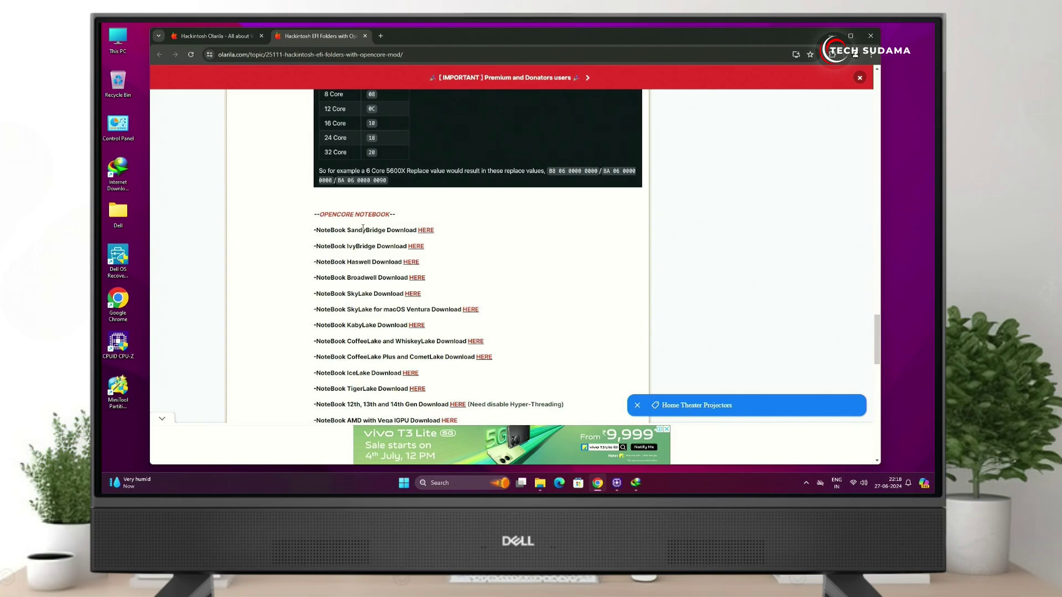
pyautogui.scroll(5, 469, 292)
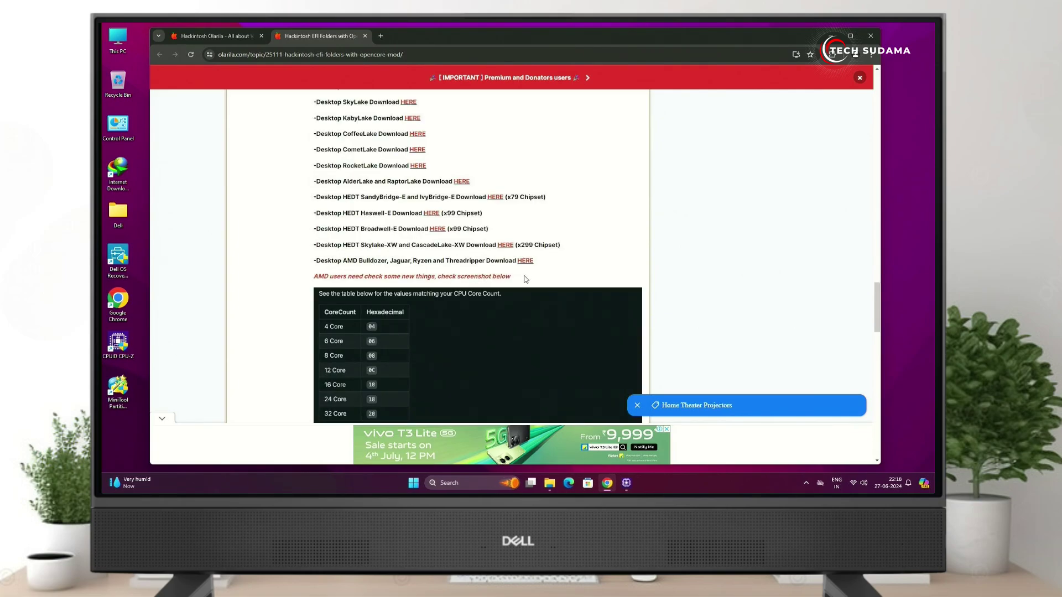
pyautogui.scroll(-8, 528, 265)
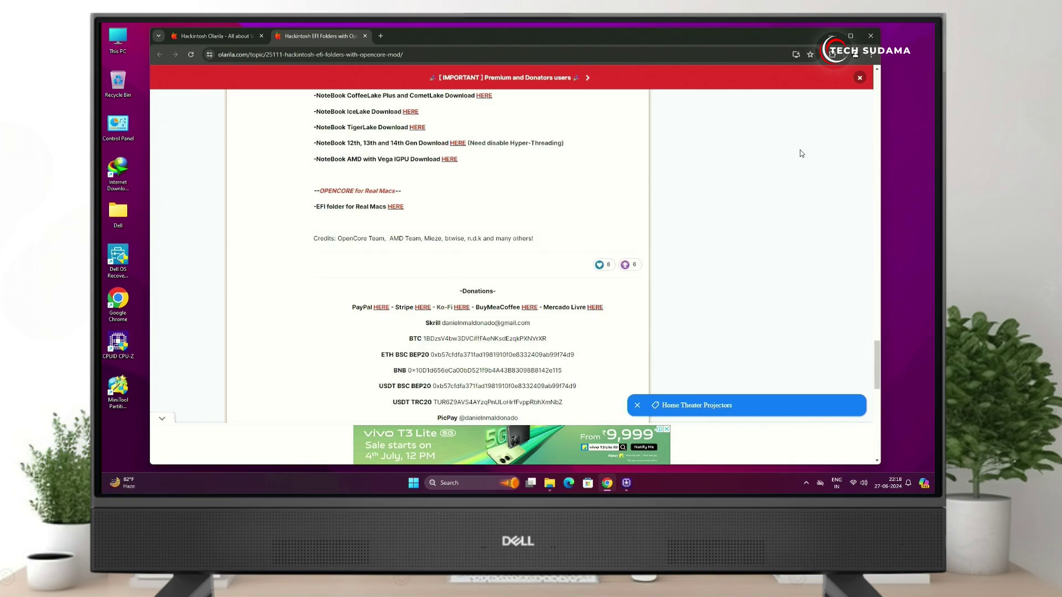
pyautogui.click(868, 37)
pyautogui.click(595, 165)
# In Downloads, extract the EFI.Opencore, explorerpp_x64 and OCAT-Win64 archives.
pyautogui.click(568, 483)
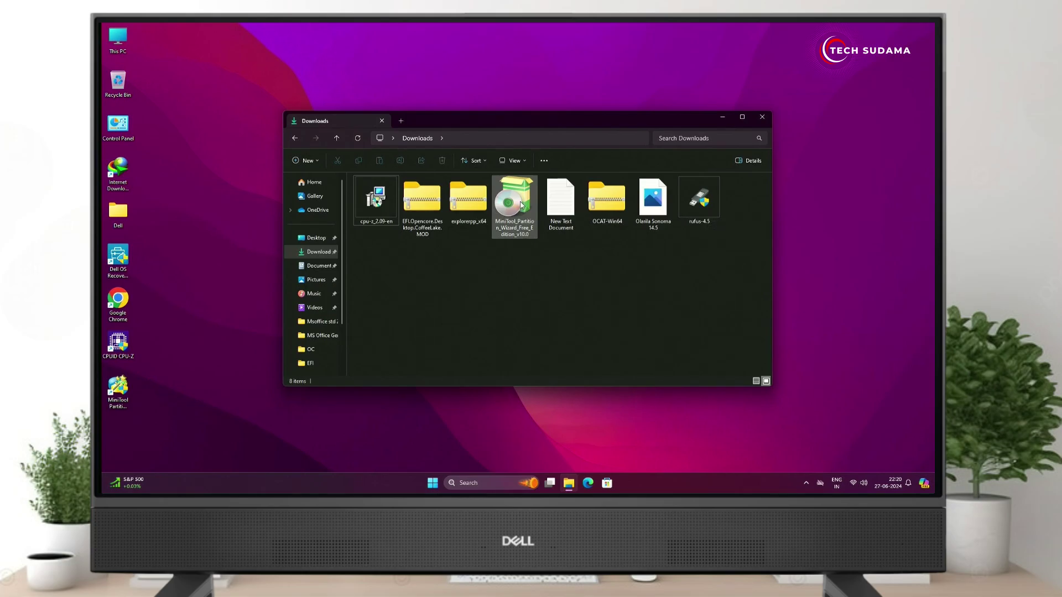
pyautogui.click(607, 199)
pyautogui.keyDown('ctrl'); pyautogui.click(468, 199); pyautogui.keyUp('ctrl')
pyautogui.keyDown('ctrl'); pyautogui.click(435, 205); pyautogui.keyUp('ctrl')
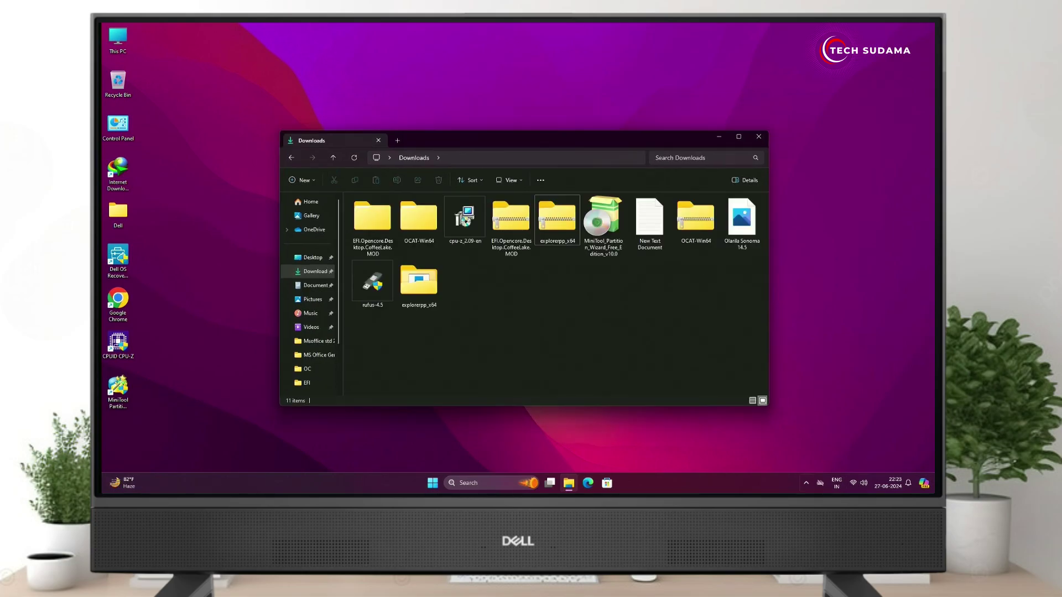
# Delete the three zip archives and move the extracted folders onto the desktop.
pyautogui.click(507, 223)
pyautogui.keyDown('ctrl'); pyautogui.click(696, 222); pyautogui.keyUp('ctrl')
pyautogui.keyDown('ctrl'); pyautogui.click(557, 221); pyautogui.keyUp('ctrl')
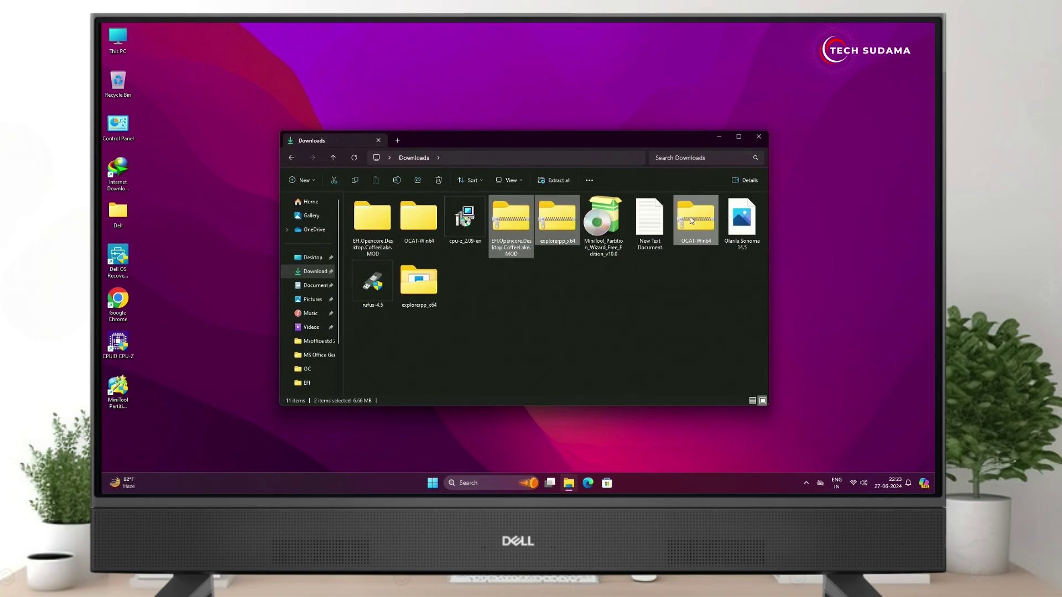
pyautogui.click(438, 180)
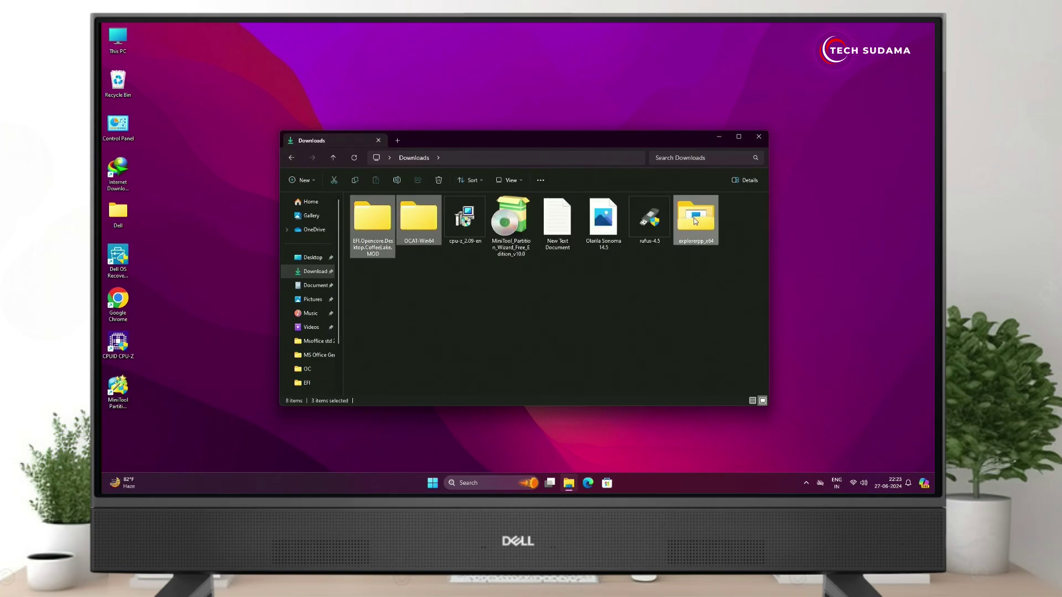
pyautogui.moveTo(696, 221); pyautogui.dragTo(161, 41)
pyautogui.click(463, 316)
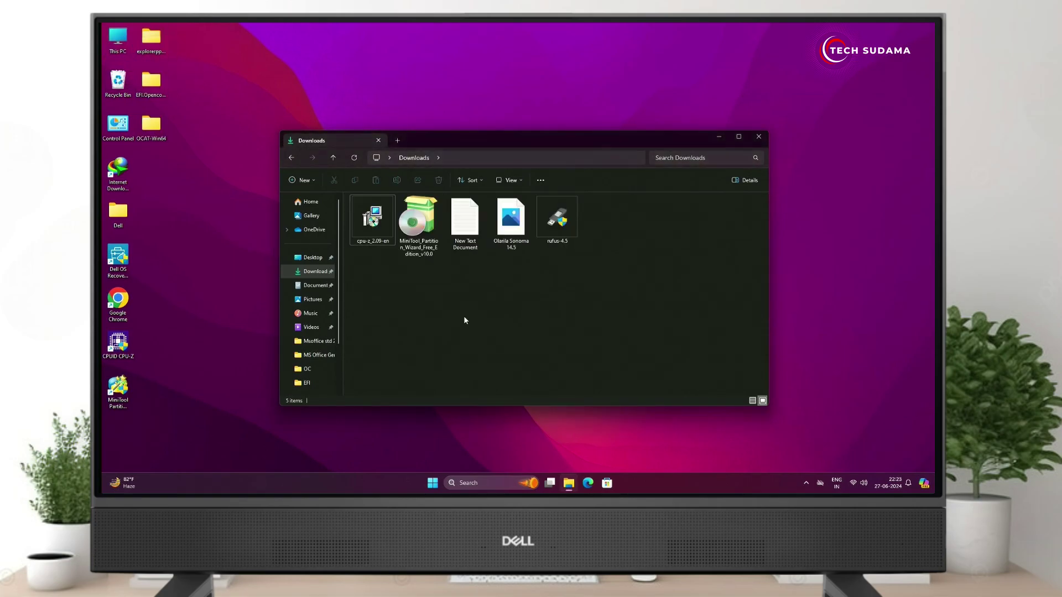
# In rufus-4.5, load the Olarila Sonoma 14.5 image using the All files filter and write it.
pyautogui.doubleClick(557, 228)
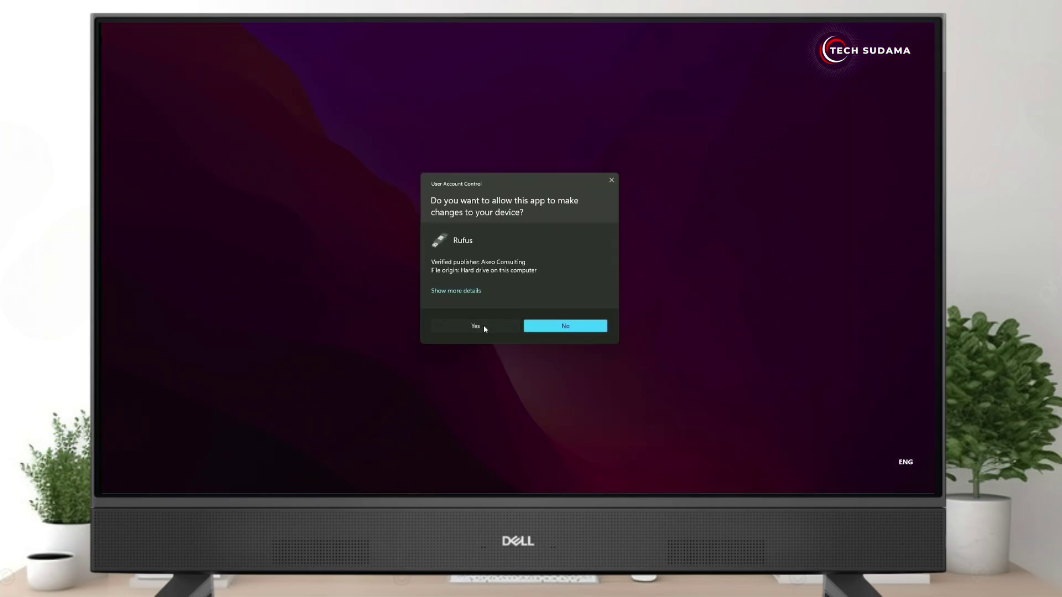
pyautogui.click(484, 327)
pyautogui.click(606, 172)
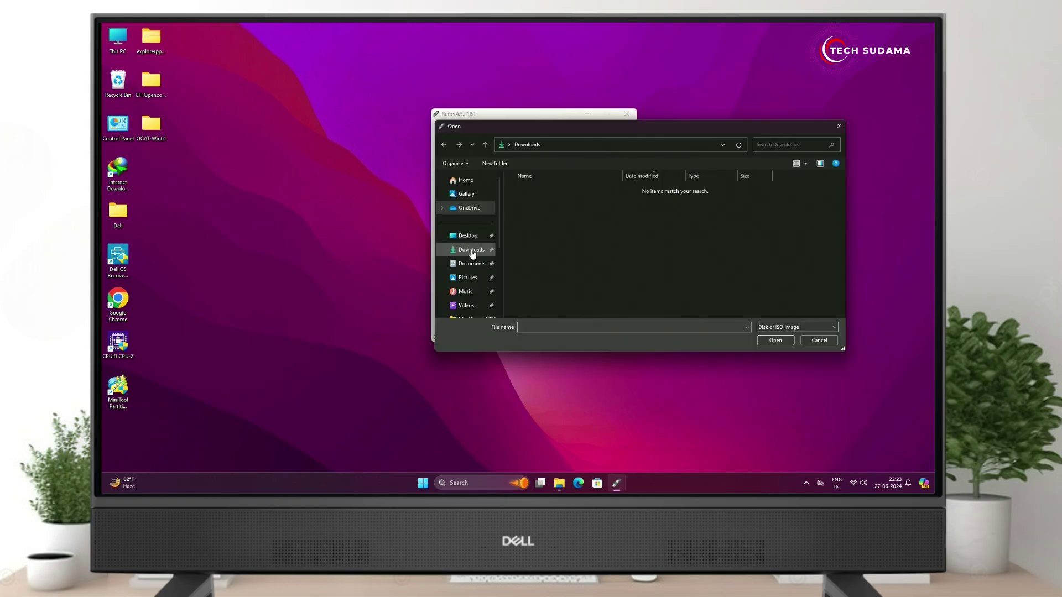
pyautogui.click(472, 252)
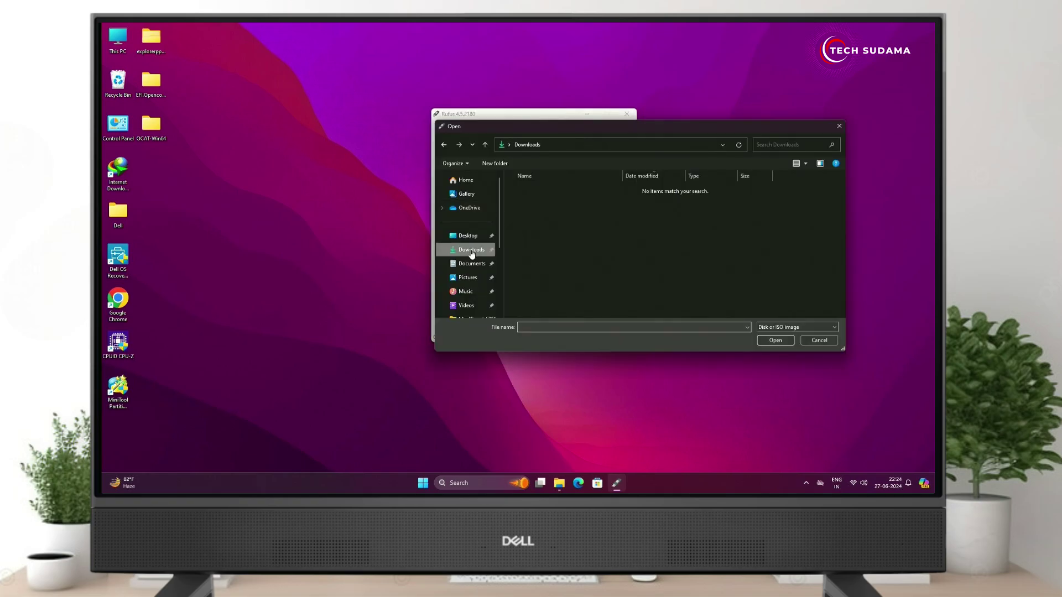
pyautogui.click(793, 328)
pyautogui.click(771, 338)
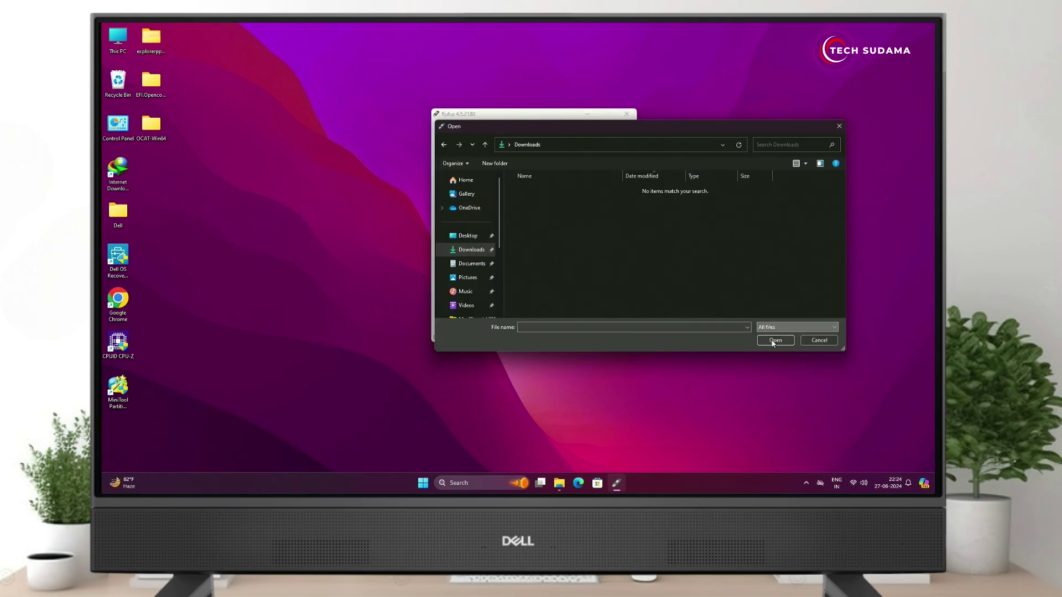
pyautogui.click(540, 268)
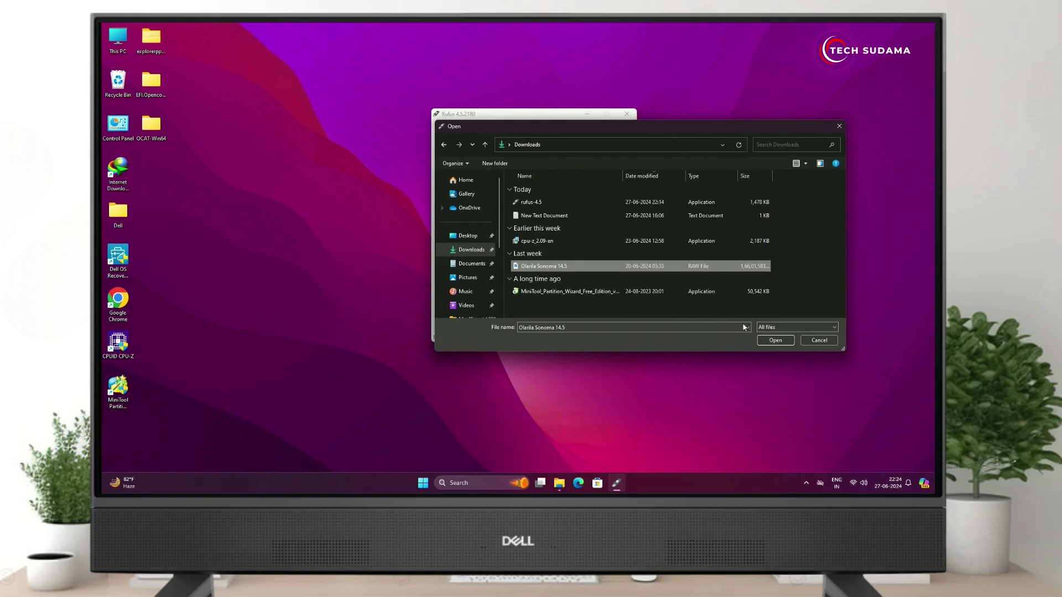
pyautogui.click(779, 339)
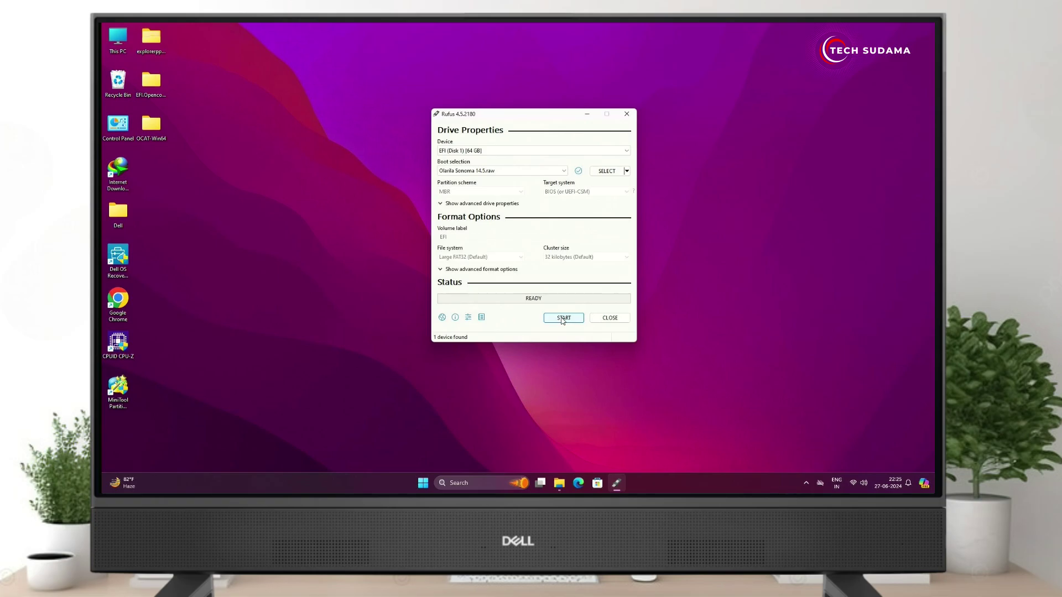
pyautogui.click(561, 320)
pyautogui.click(560, 288)
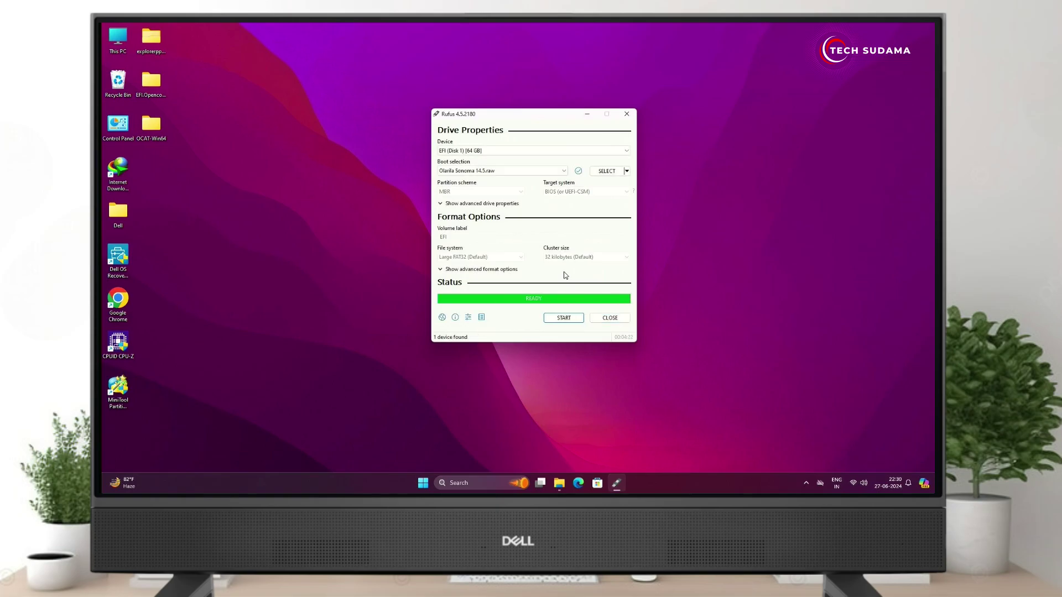
# Close Rufus and launch MiniTool Partition Wizard as administrator.
pyautogui.click(610, 318)
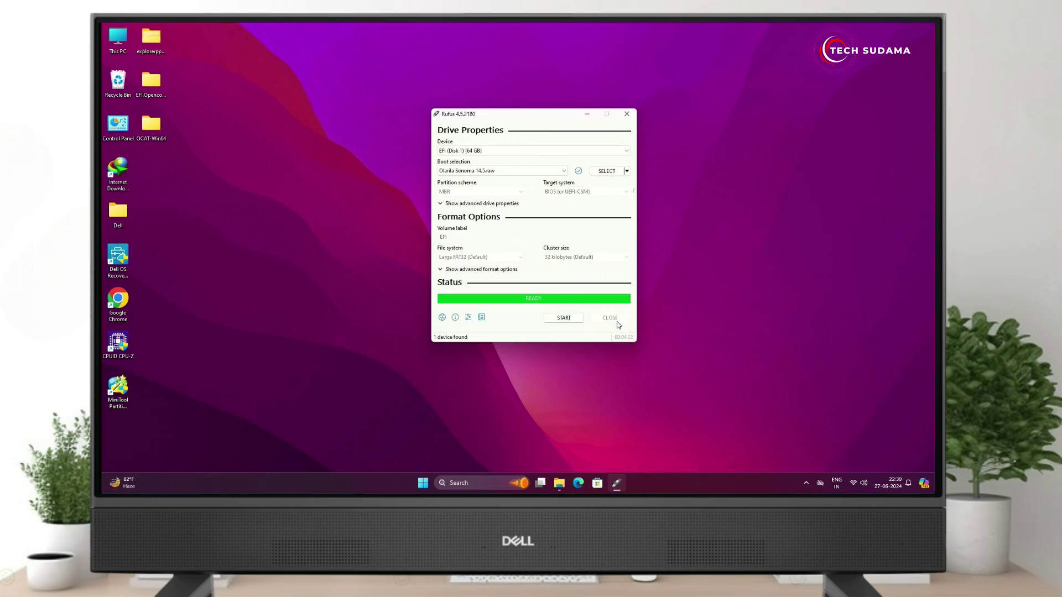
pyautogui.doubleClick(116, 395)
pyautogui.click(487, 325)
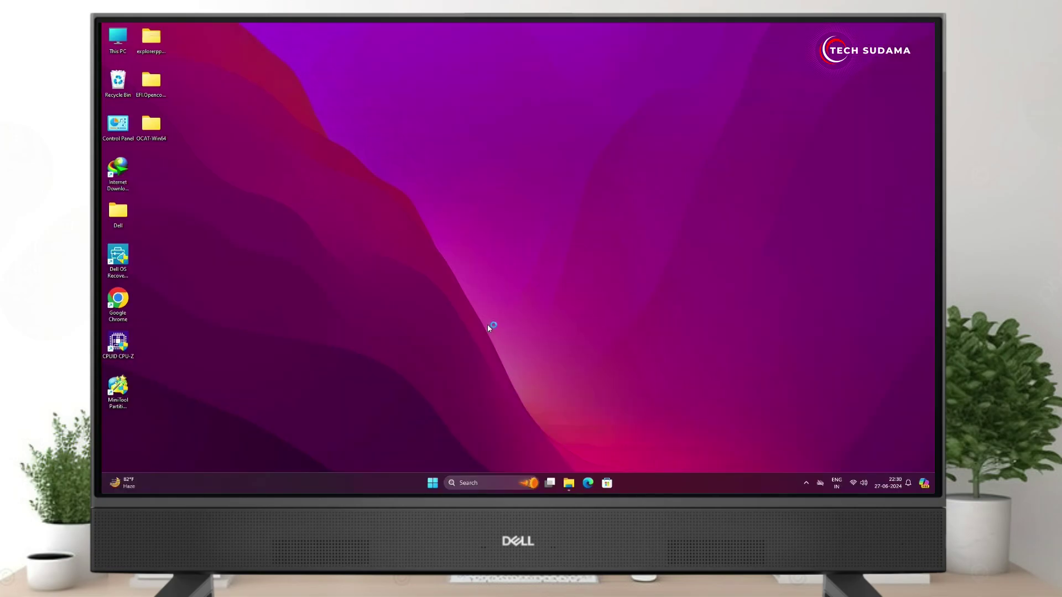
pyautogui.click(584, 176)
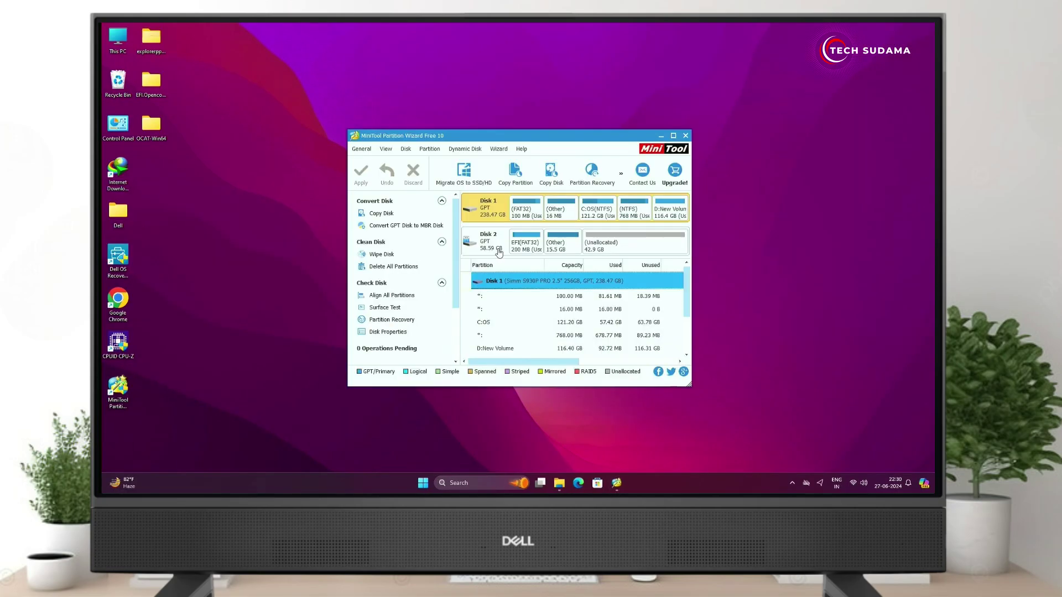
# Give Disk 2's EFI partition drive letter E:, apply the change and close the program.
pyautogui.click(524, 245)
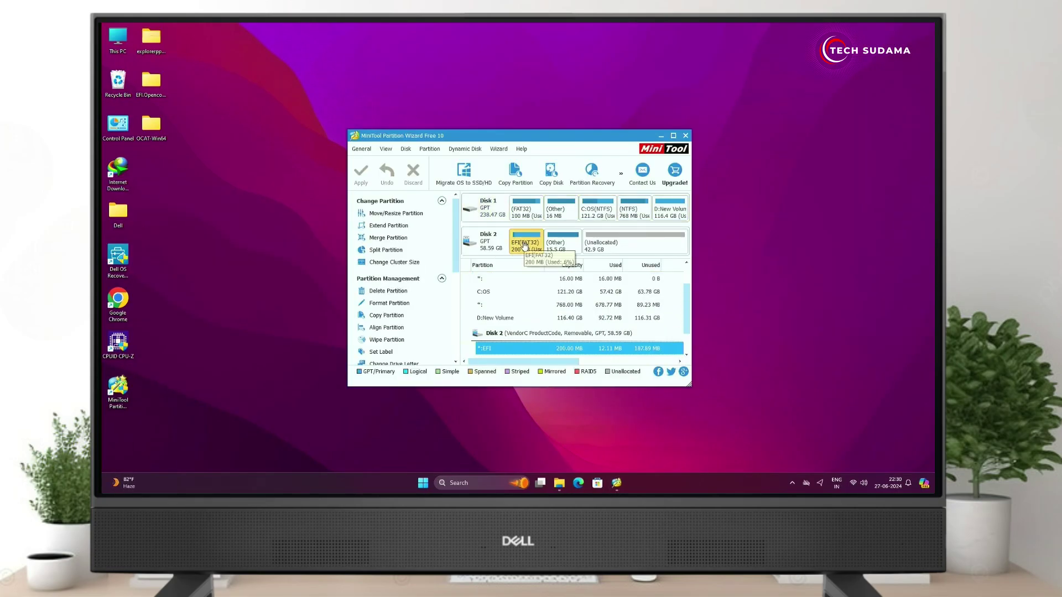
pyautogui.rightClick(524, 245)
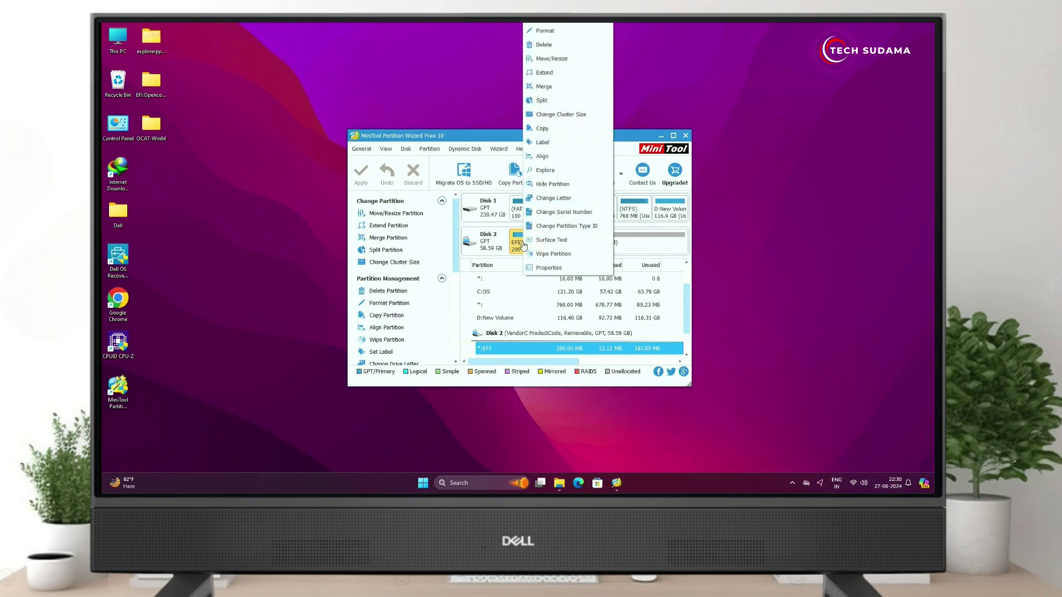
pyautogui.click(553, 200)
pyautogui.click(548, 287)
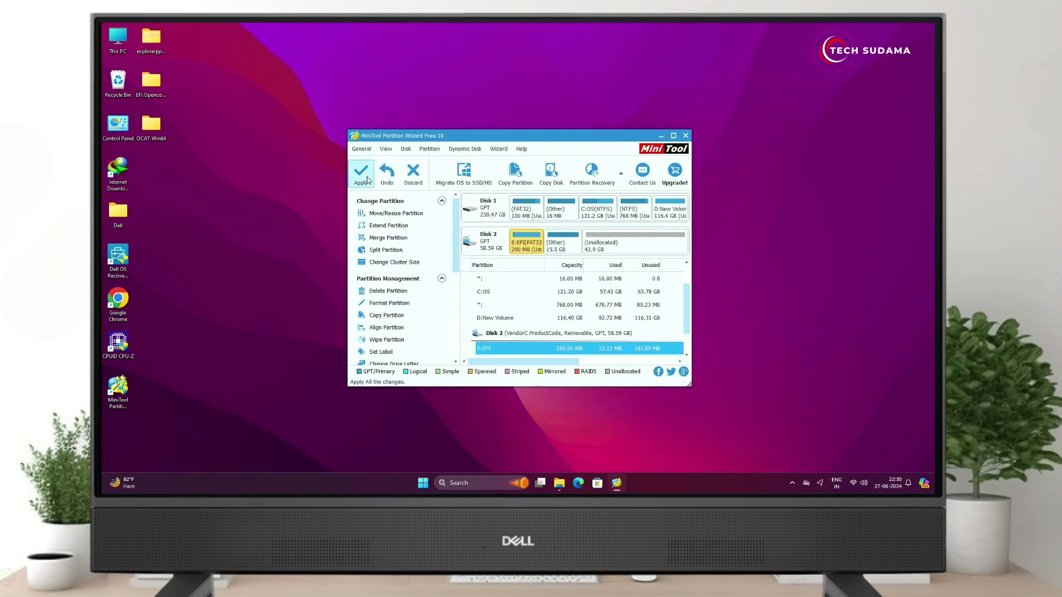
pyautogui.click(361, 173)
pyautogui.click(504, 282)
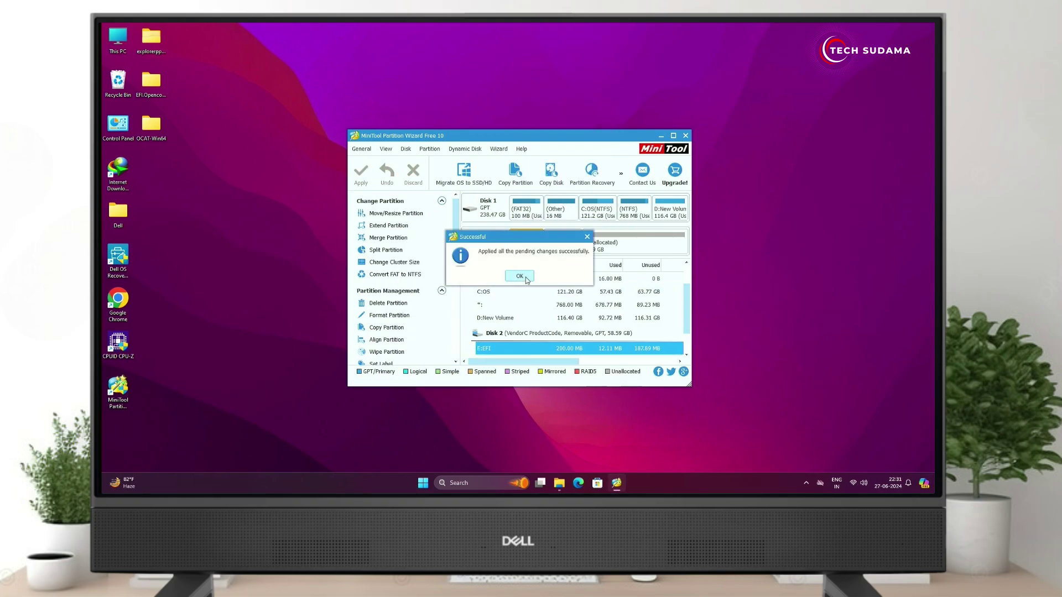
pyautogui.click(526, 278)
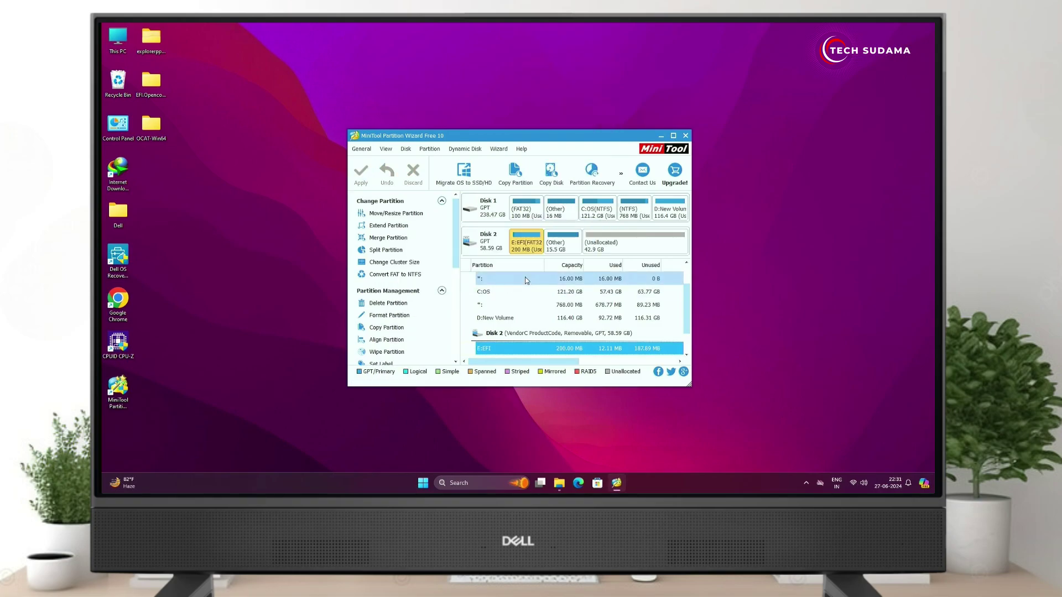
pyautogui.click(685, 138)
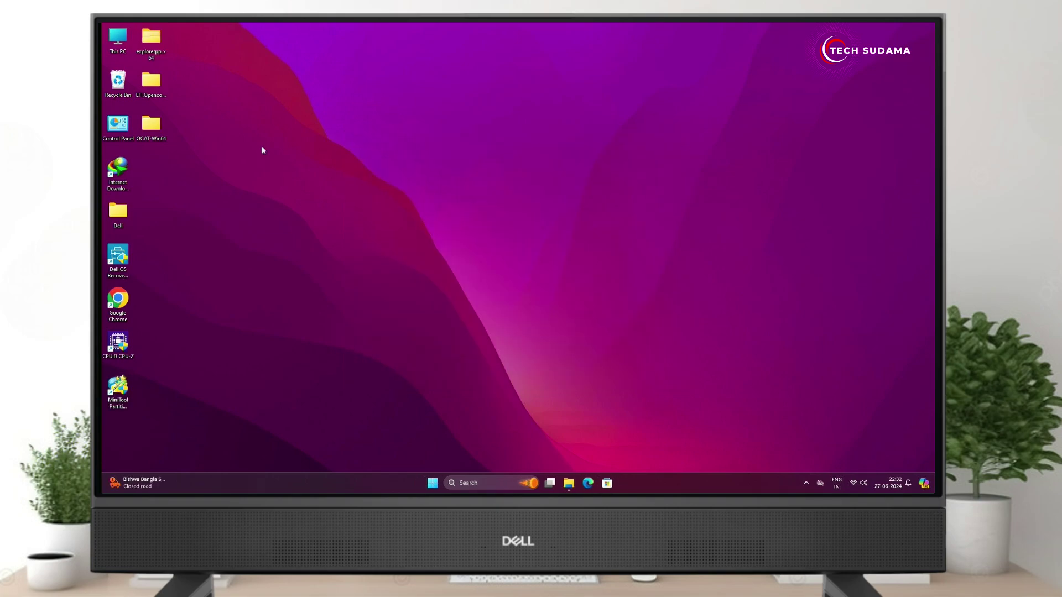
# Launch OCAuxiliaryTools from the OCAT-Win64 folder on the desktop.
pyautogui.doubleClick(151, 123)
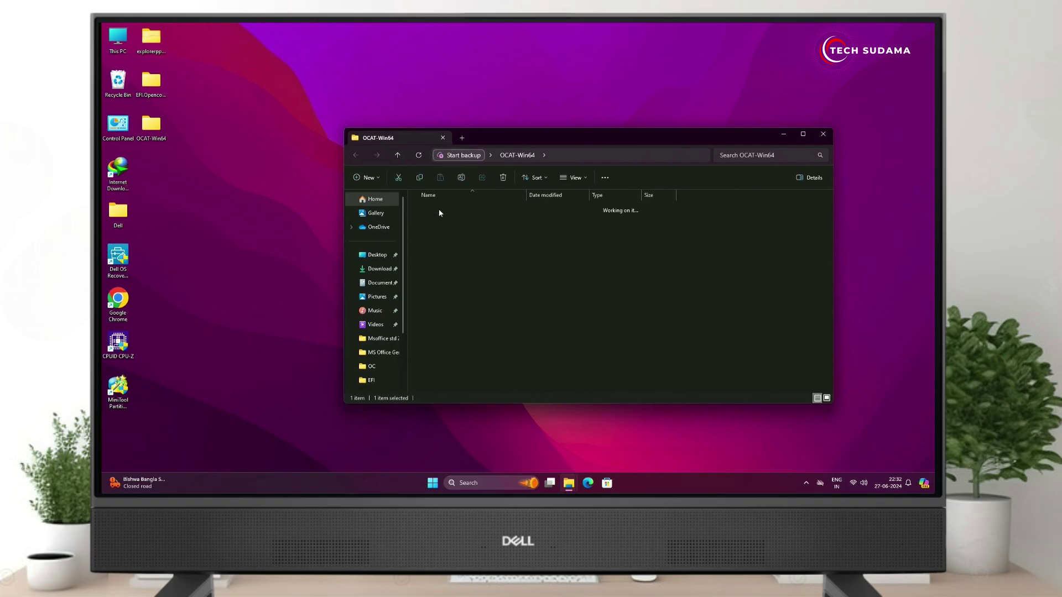
pyautogui.doubleClick(439, 211)
pyautogui.scroll(-15, 453, 240)
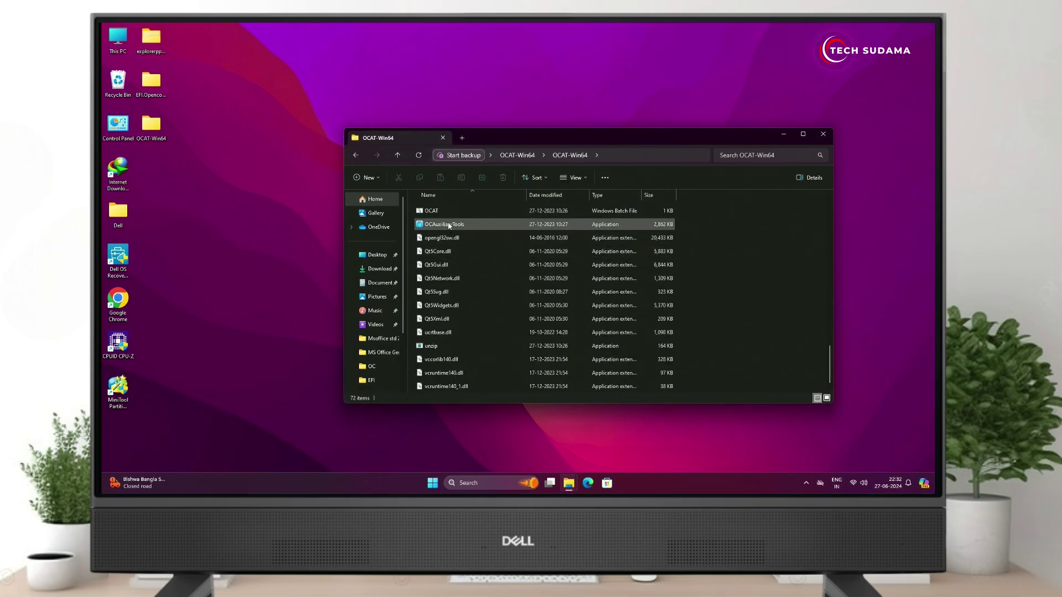
pyautogui.doubleClick(449, 225)
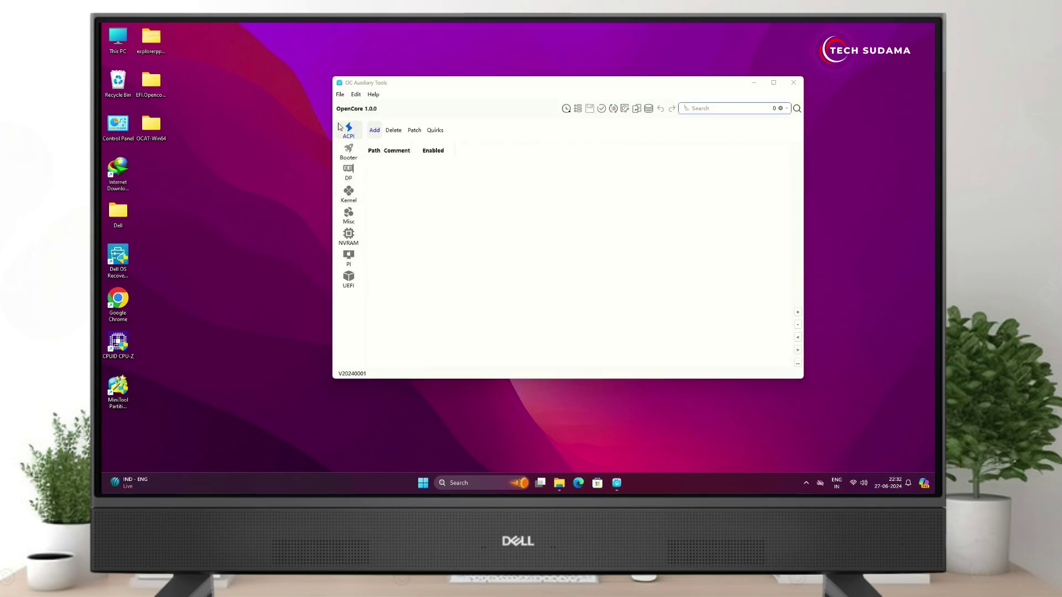
# Open config.plist from EFI.Opencore.Desktop.CoffeeLake.MOD\EFI\OC.
pyautogui.click(340, 95)
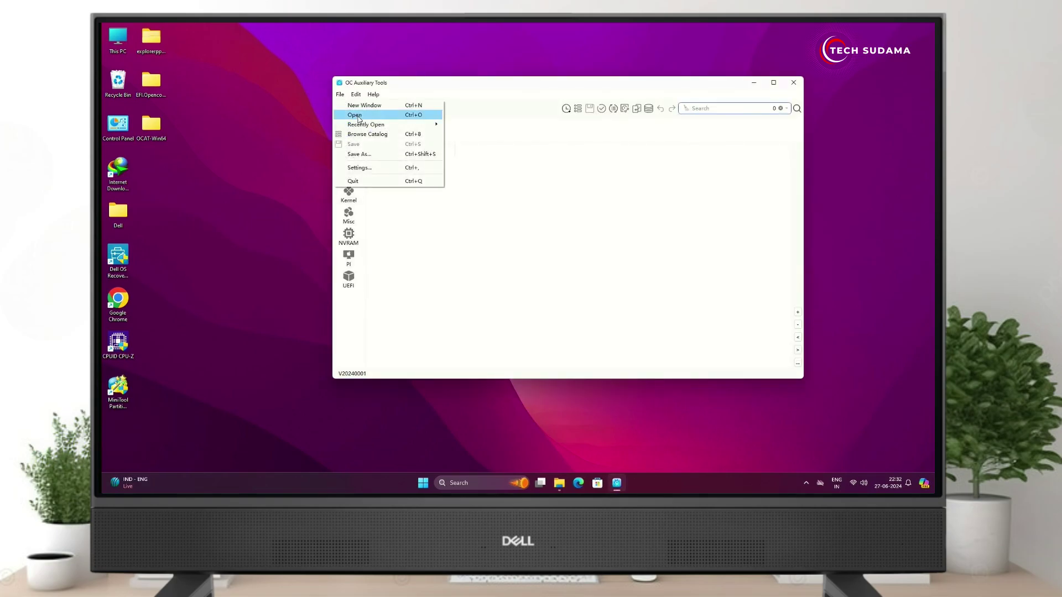
pyautogui.click(358, 117)
pyautogui.click(369, 206)
pyautogui.click(440, 161)
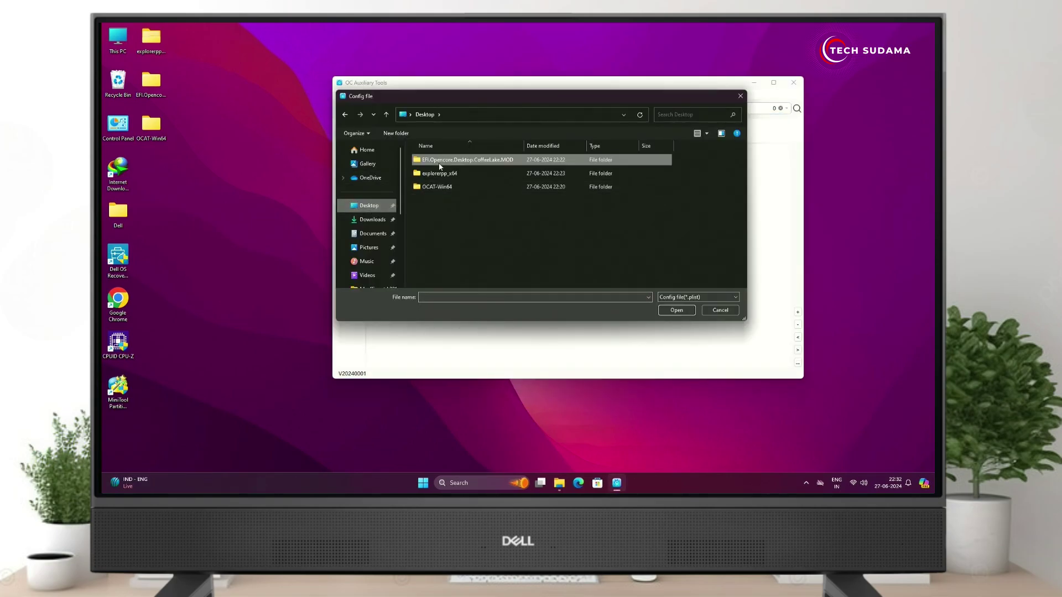
pyautogui.doubleClick(439, 161)
pyautogui.doubleClick(430, 174)
pyautogui.click(432, 175)
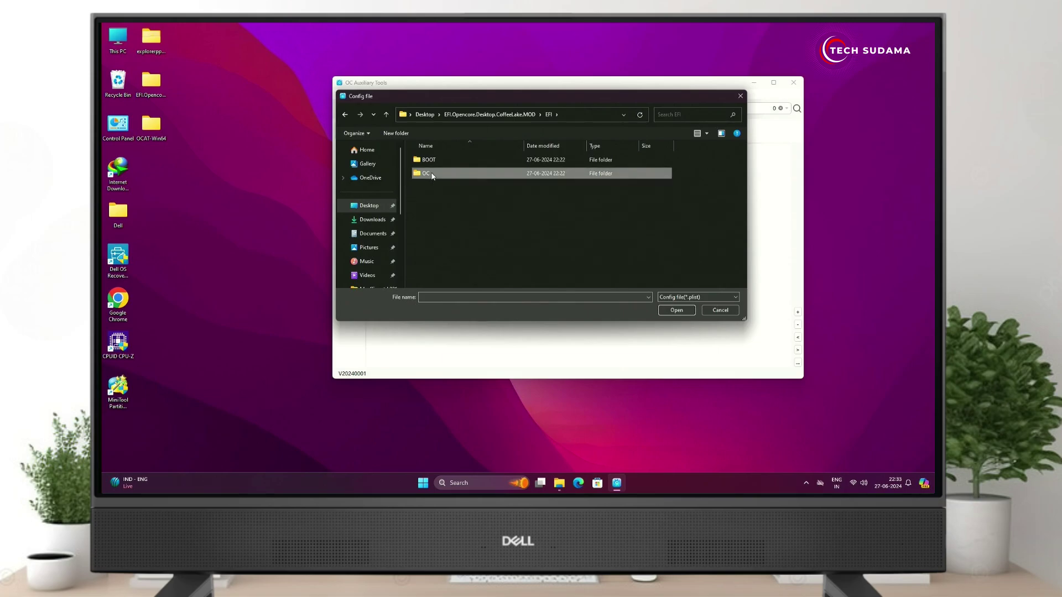
pyautogui.doubleClick(433, 175)
pyautogui.click(443, 216)
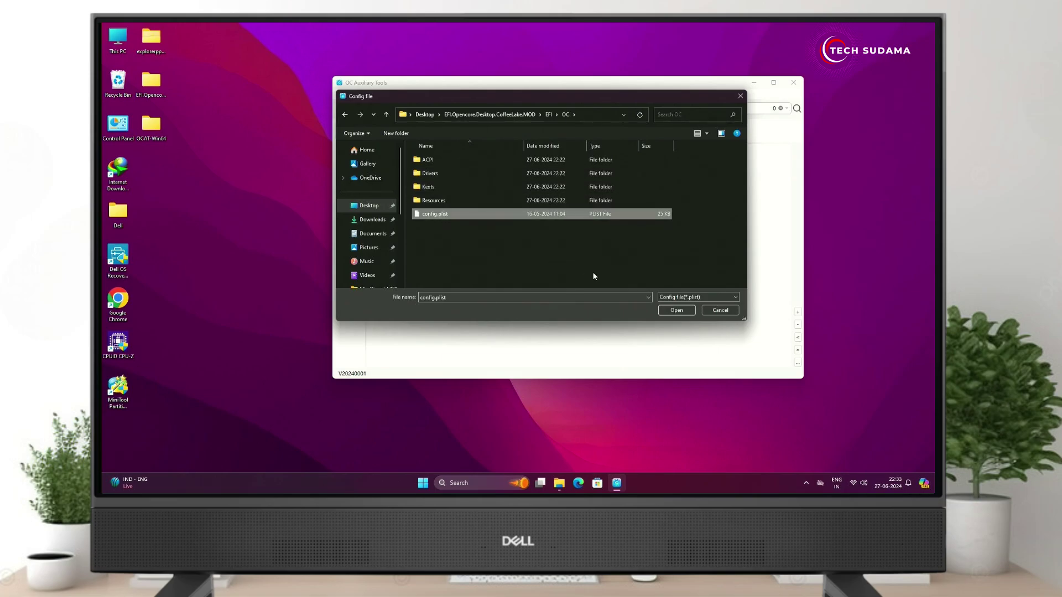
pyautogui.click(668, 310)
# Generate a new iMacPro1,1 serial, MLB and UUID in PlatformInfo, save, and close OCAT.
pyautogui.click(349, 259)
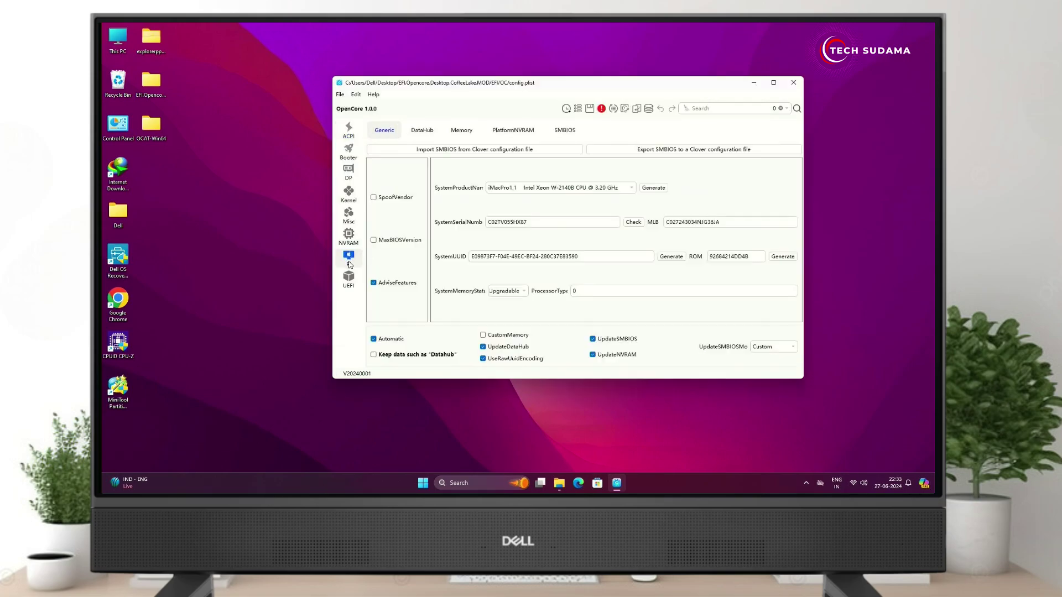
pyautogui.click(654, 188)
pyautogui.click(590, 109)
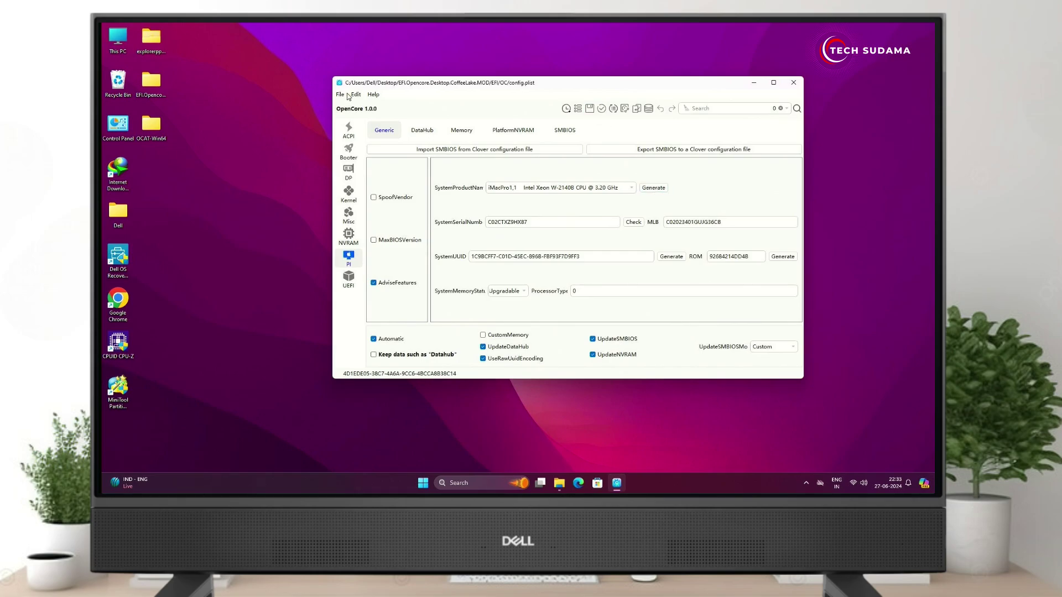
pyautogui.click(340, 94)
pyautogui.click(357, 146)
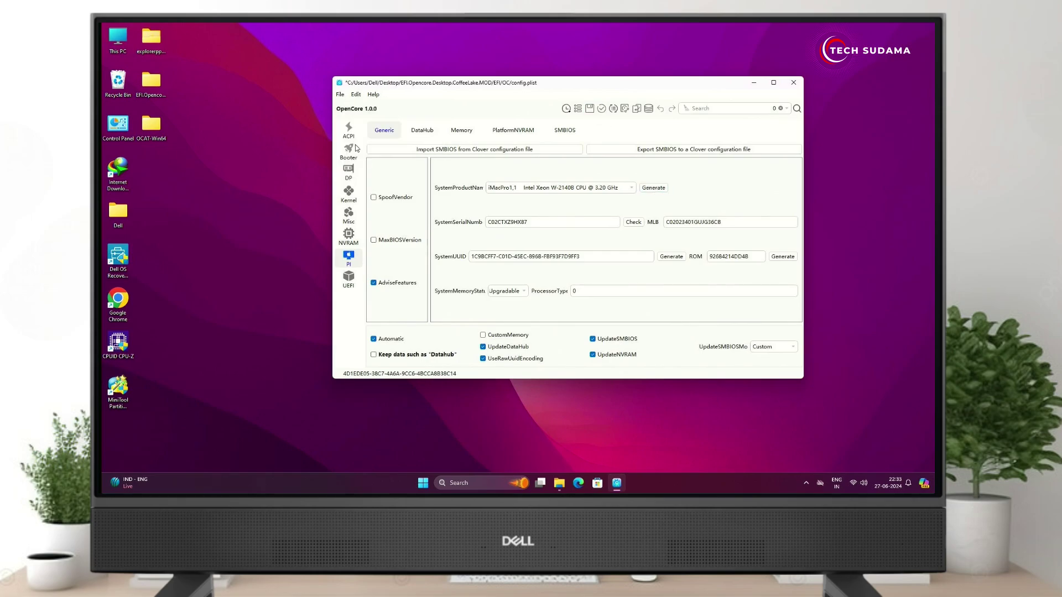
pyautogui.click(794, 82)
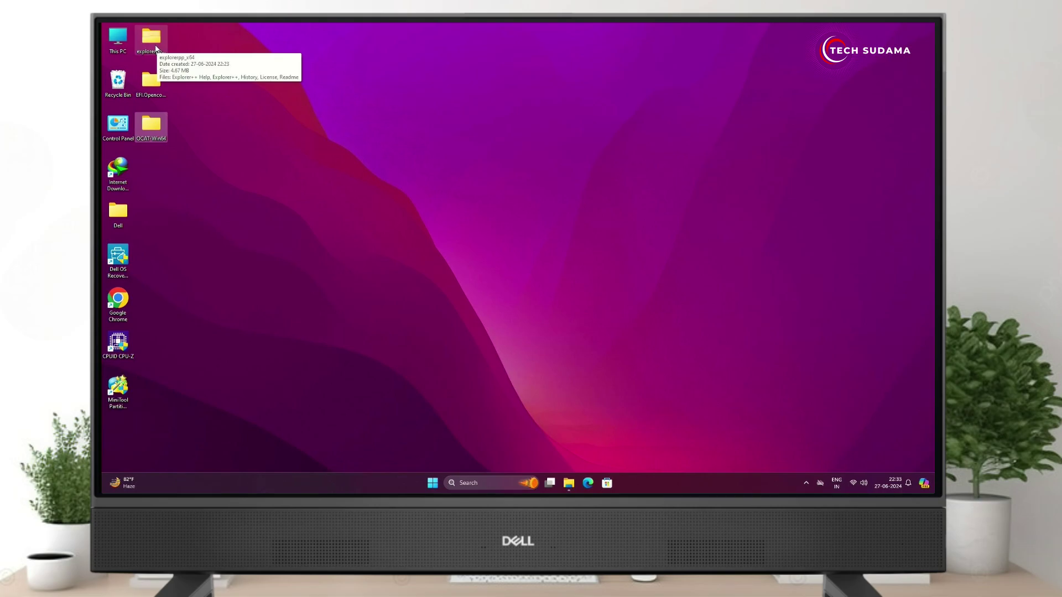
# Run Explorer++ from the explorerpp_x64 folder as administrator.
pyautogui.doubleClick(155, 49)
pyautogui.click(468, 237)
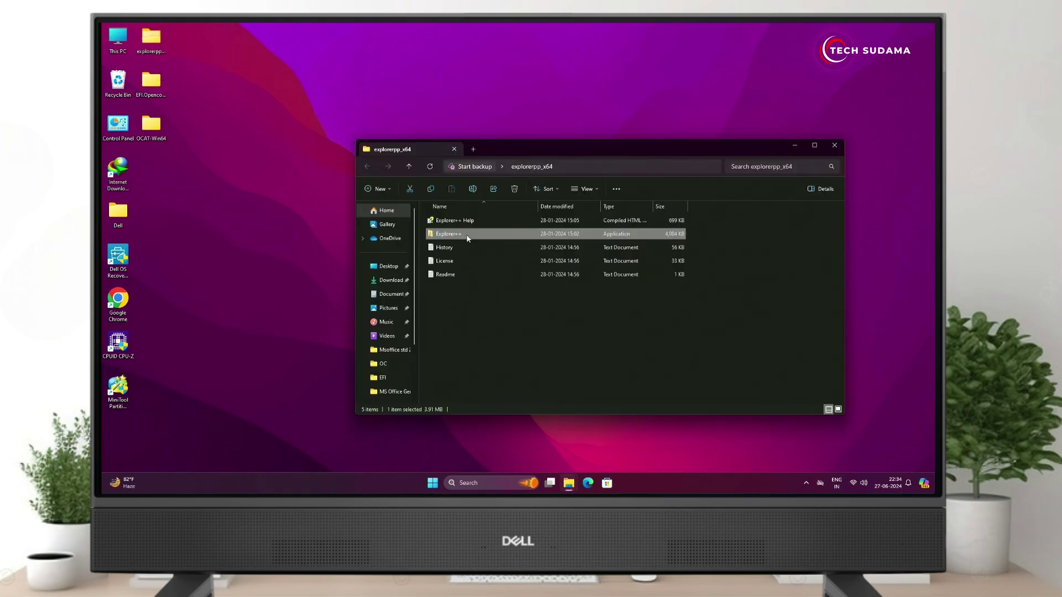
pyautogui.rightClick(460, 236)
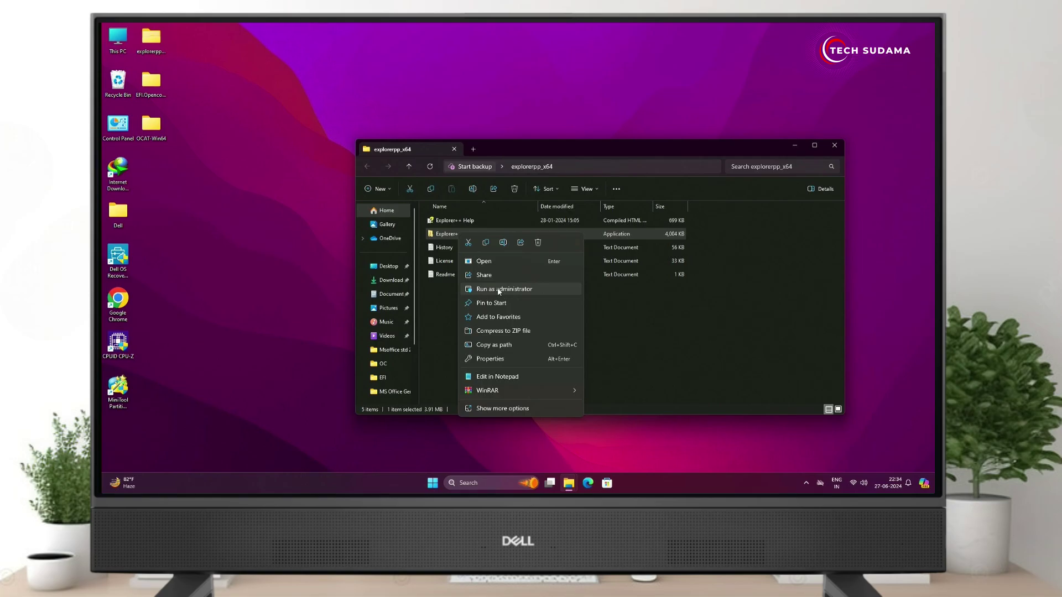
pyautogui.click(498, 290)
pyautogui.click(479, 325)
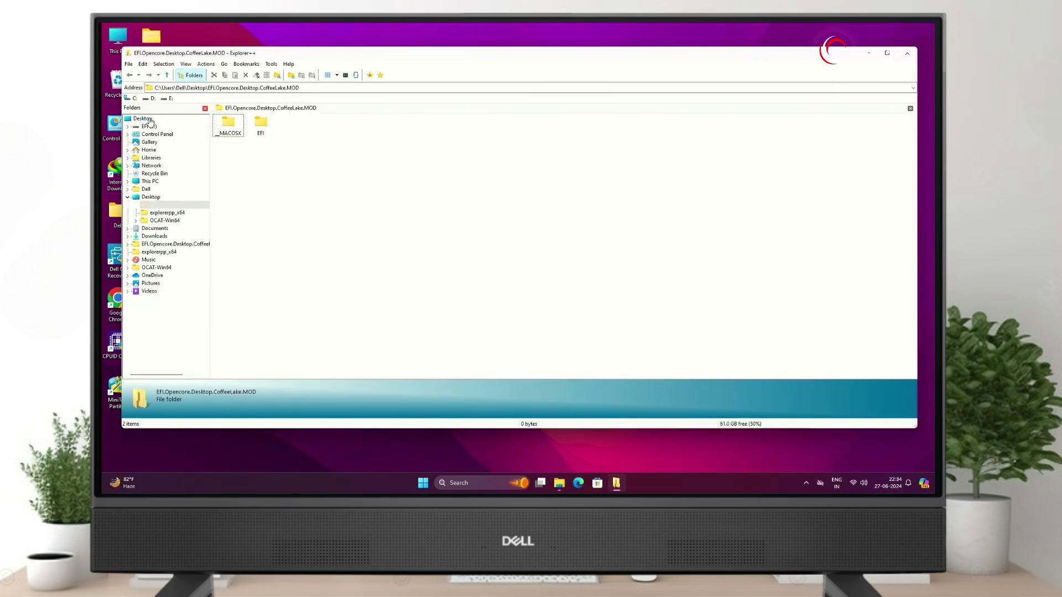
# Copy the EFI and _MACOSX folders from the desktop's CoffeeLake OpenCore folder.
pyautogui.click(145, 119)
pyautogui.click(489, 124)
pyautogui.doubleClick(489, 124)
pyautogui.click(257, 126)
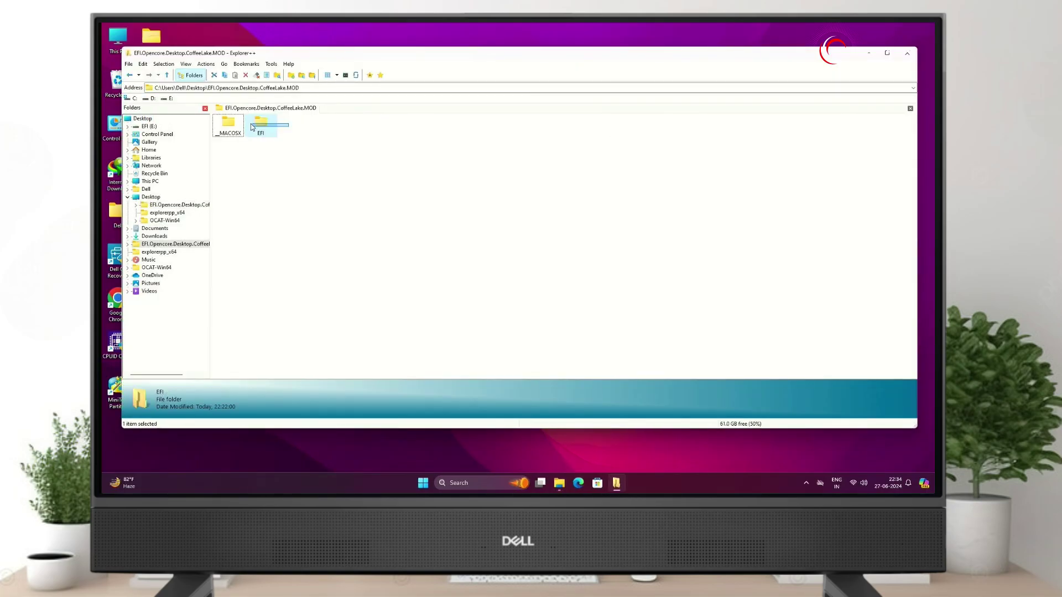
pyautogui.moveTo(252, 127); pyautogui.dragTo(232, 127)
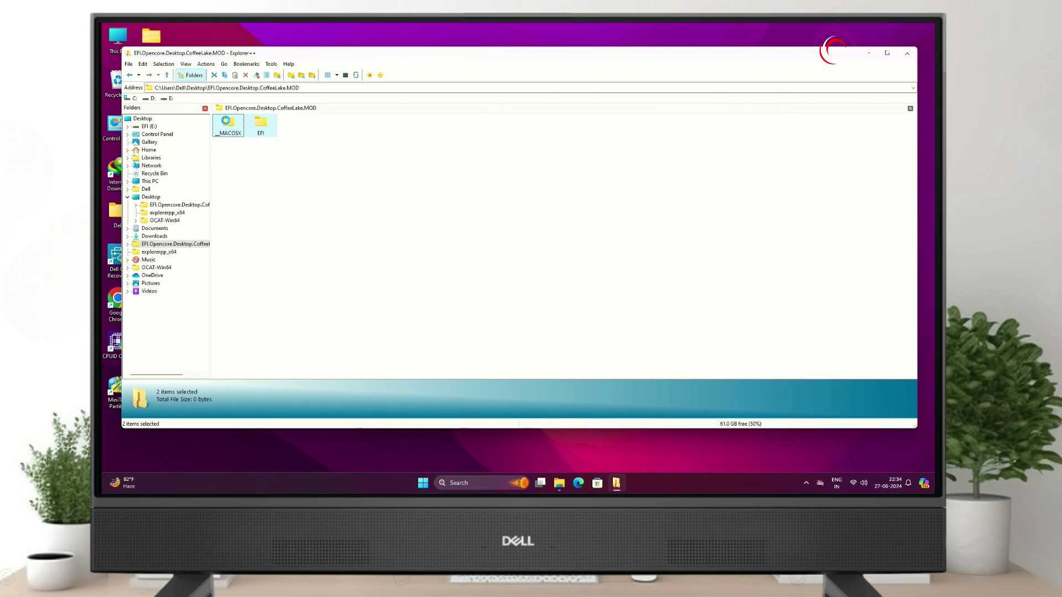
pyautogui.rightClick(227, 123)
pyautogui.click(248, 206)
# Paste them into EFI (E:), replacing existing files, then close Explorer++.
pyautogui.click(150, 181)
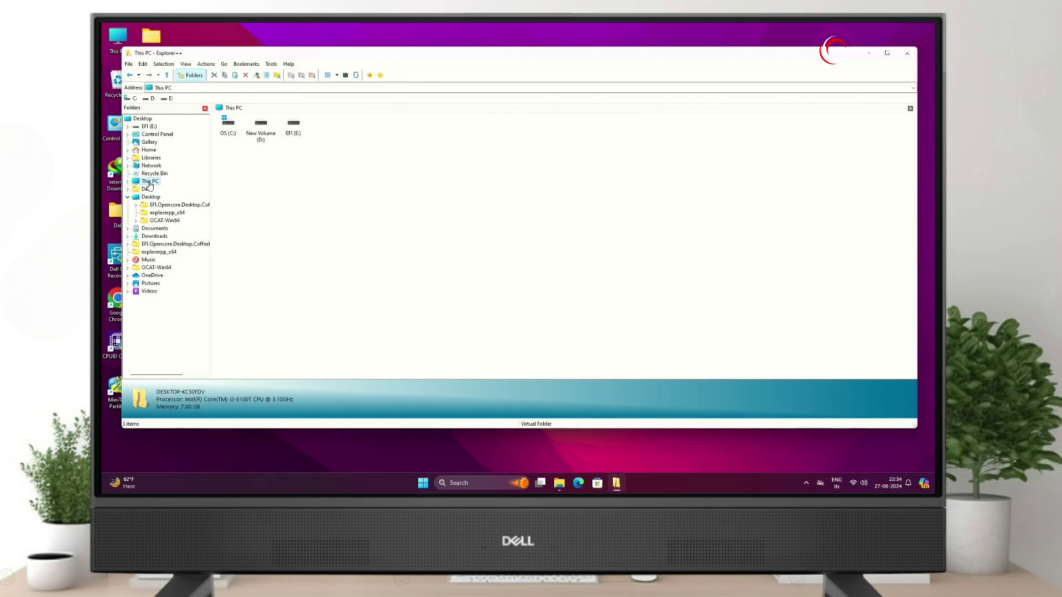
pyautogui.doubleClick(293, 127)
pyautogui.rightClick(350, 184)
pyautogui.click(360, 233)
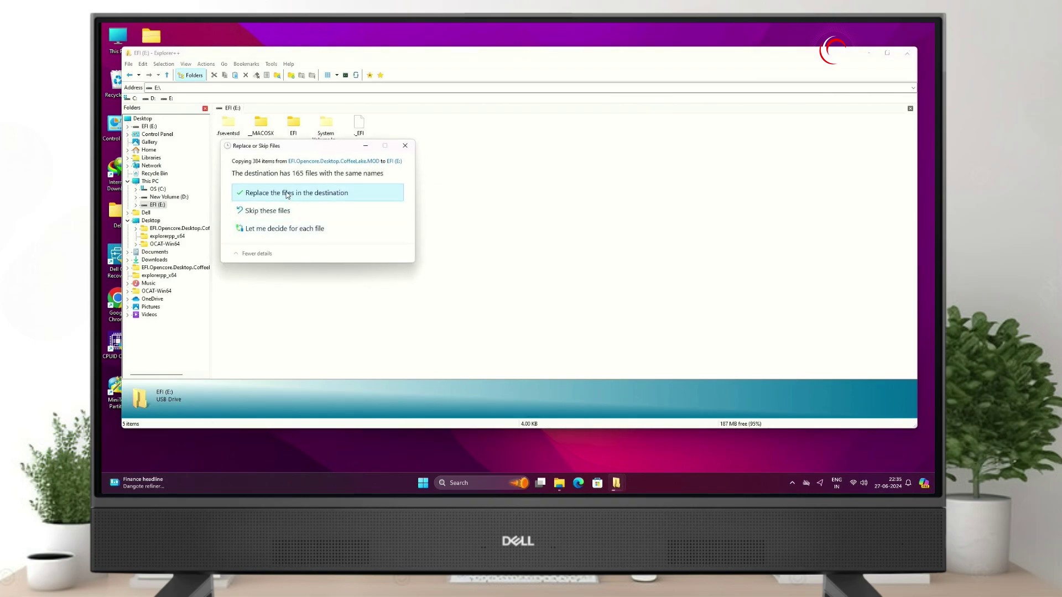
pyautogui.click(287, 192)
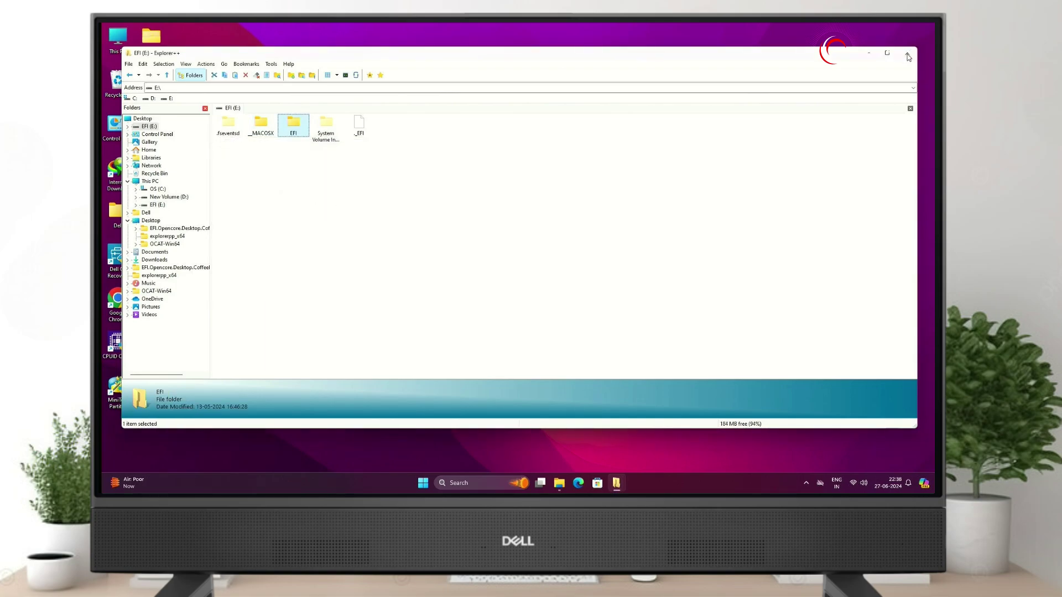
pyautogui.click(908, 55)
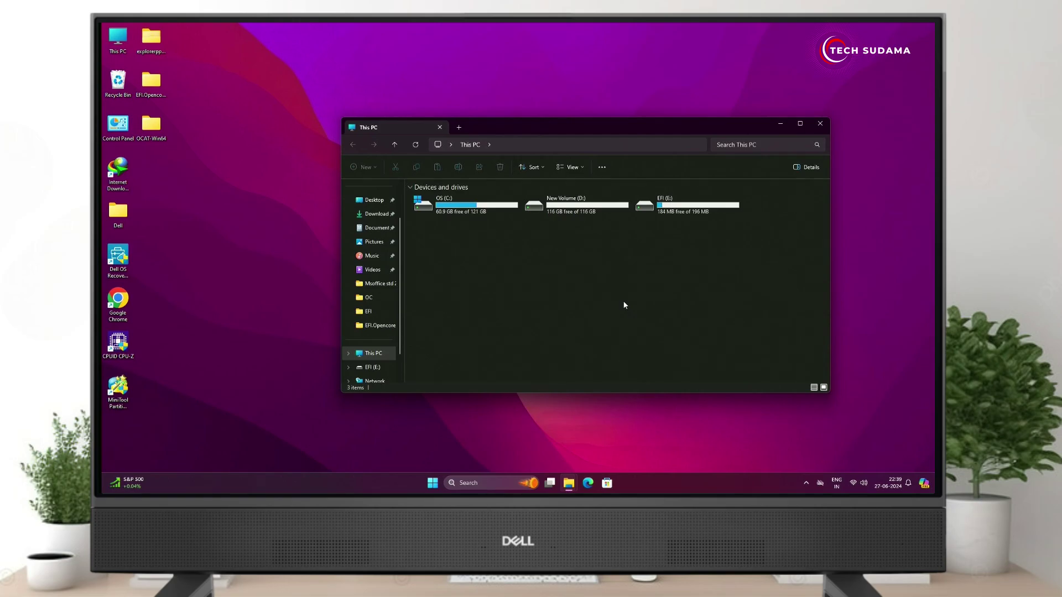
# Enter macOS as the new name for New Volume (D:) in This PC.
pyautogui.click(560, 204)
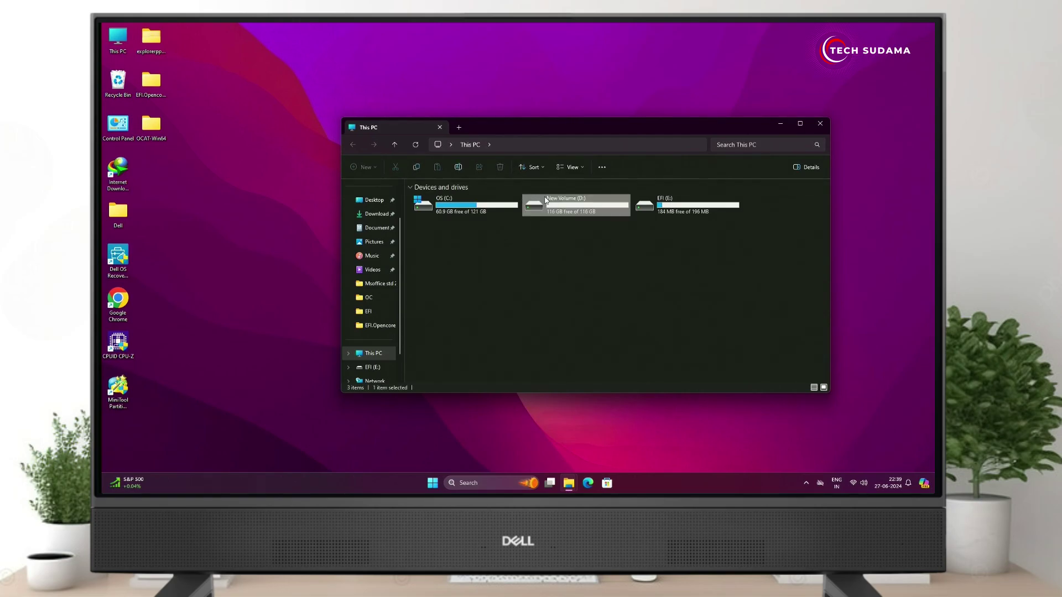
pyautogui.click(458, 167)
pyautogui.write('macOS')
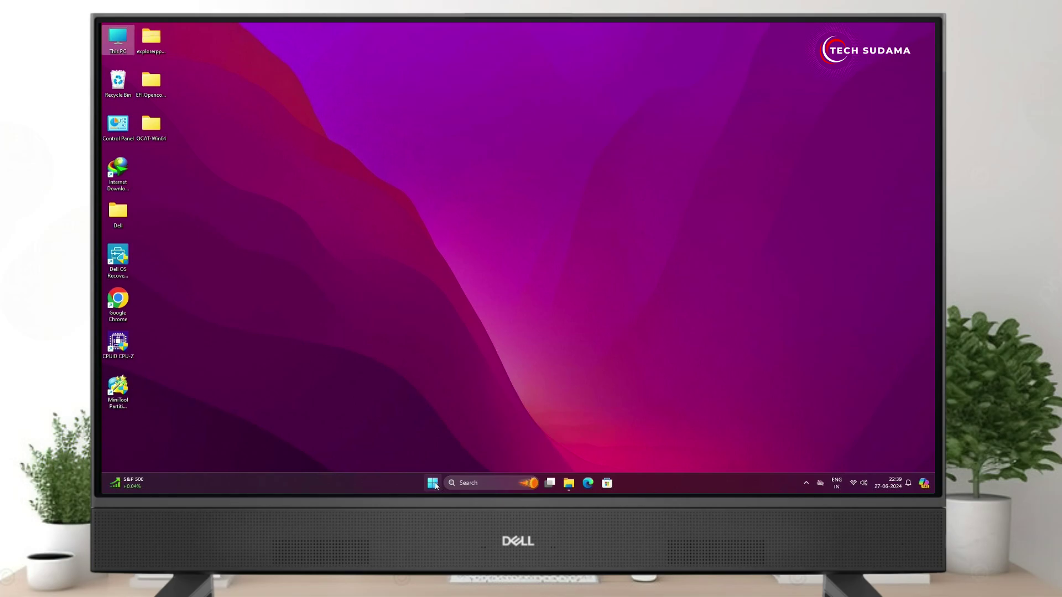
# Restart Windows, then exit the Dell BIOS setup to reach the one-time boot menu showing USB Storage Device.
pyautogui.click(434, 484)
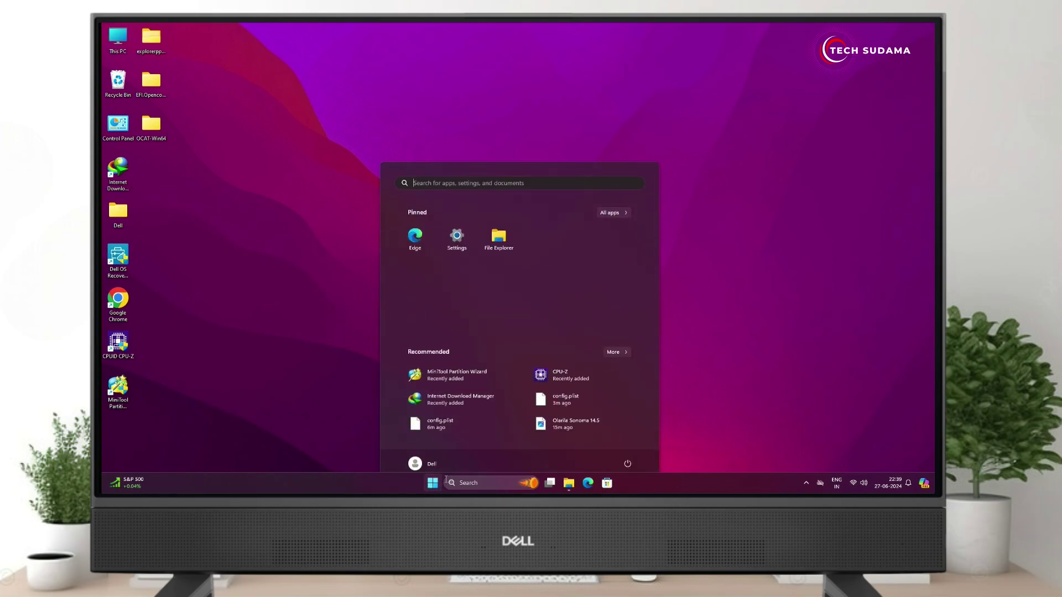
pyautogui.click(627, 453)
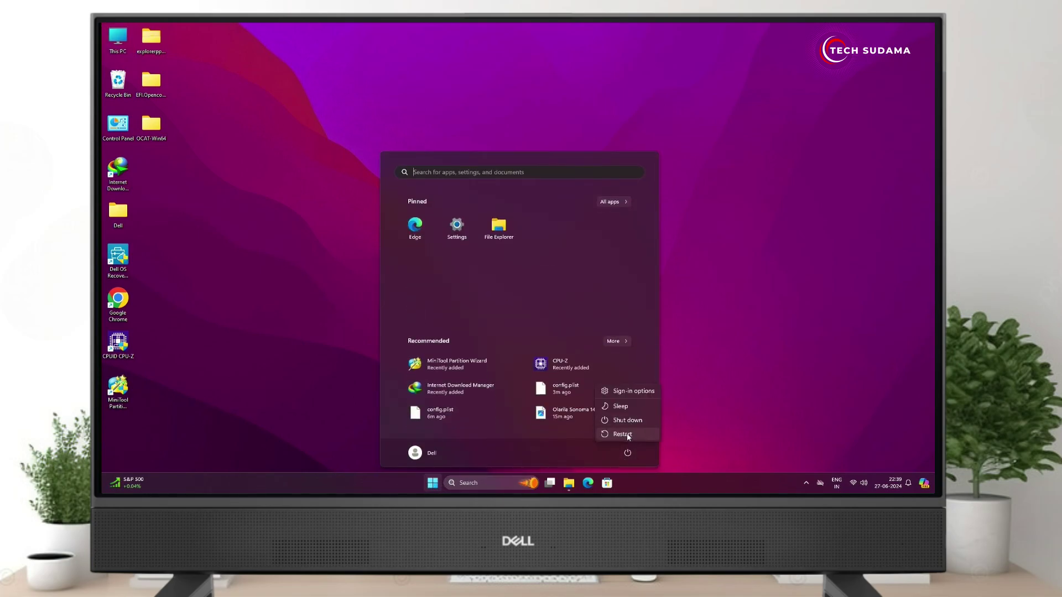
pyautogui.click(630, 434)
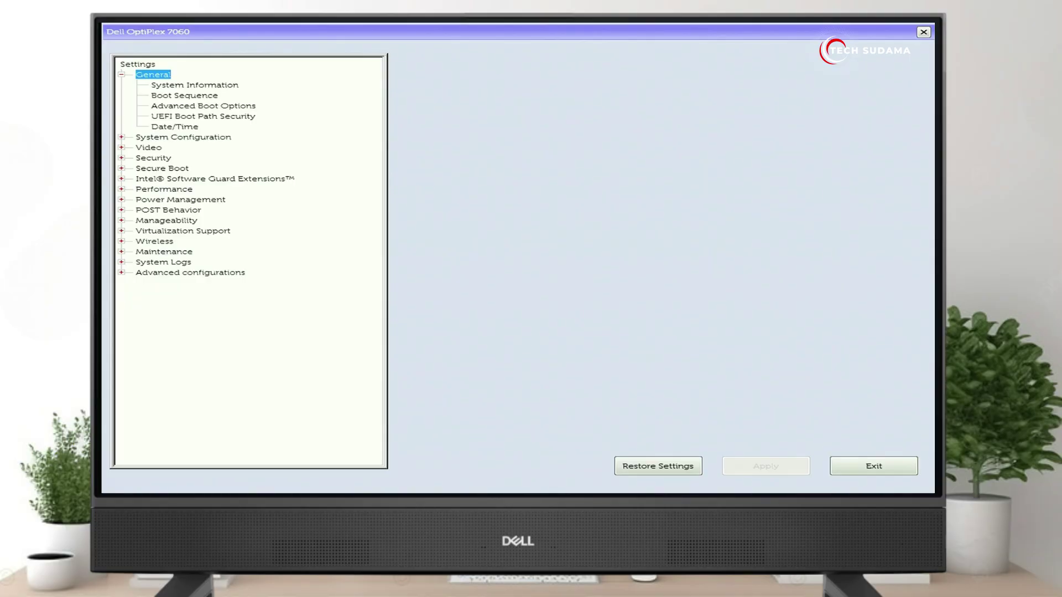
pyautogui.click(878, 466)
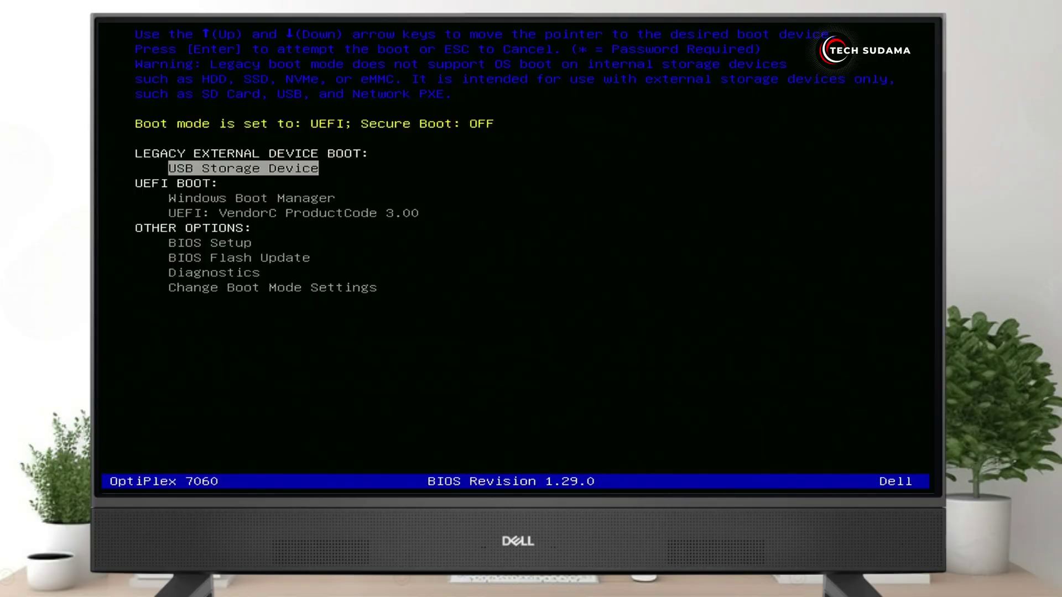
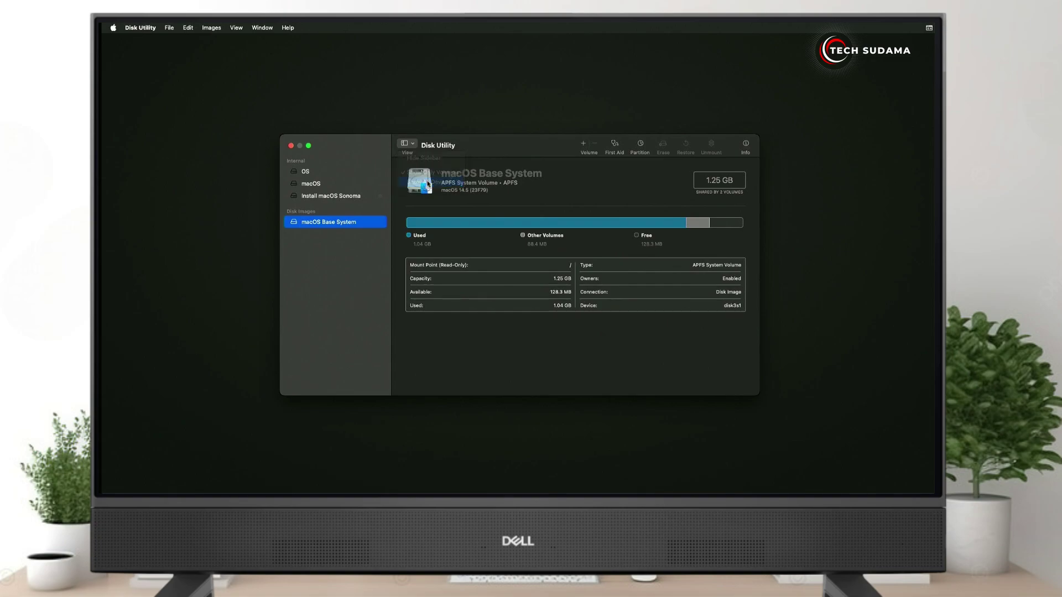
# Erase the internal macOS volume as APFS in Disk Utility, then close Disk Utility.
pyautogui.click(333, 199)
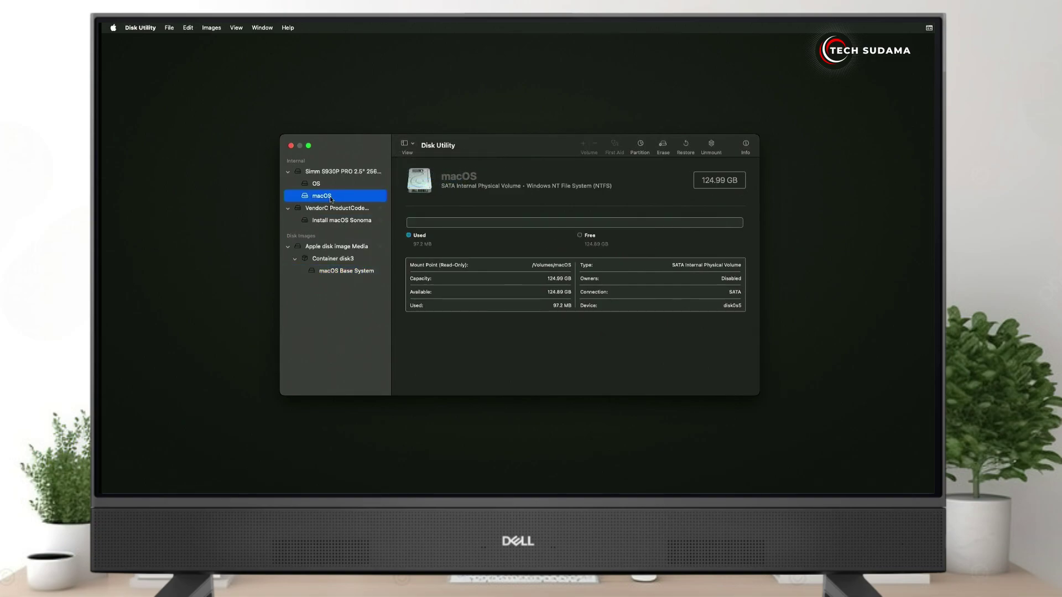
pyautogui.click(666, 147)
pyautogui.click(585, 279)
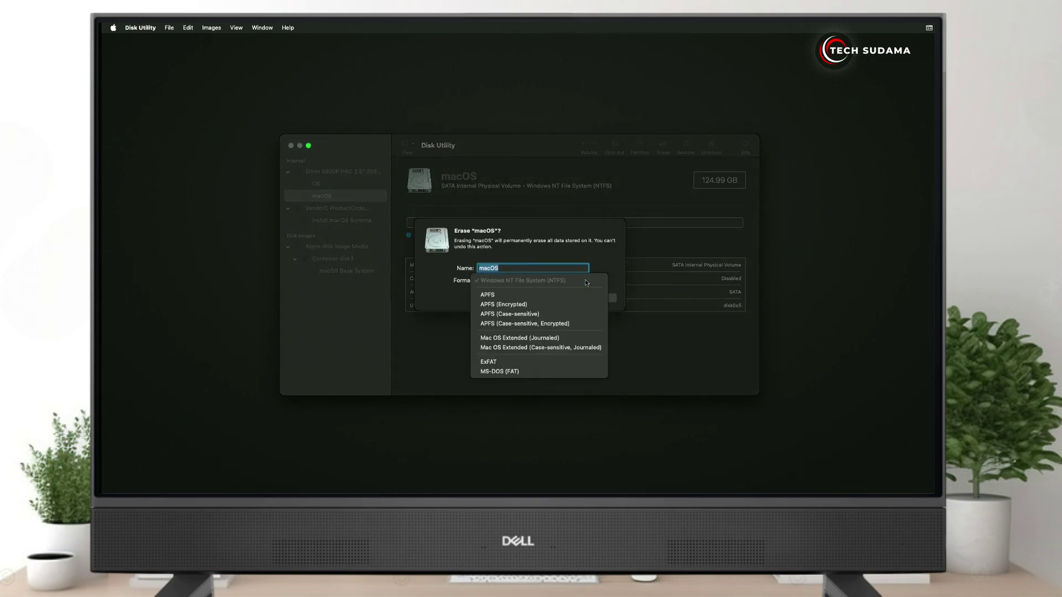
pyautogui.click(539, 295)
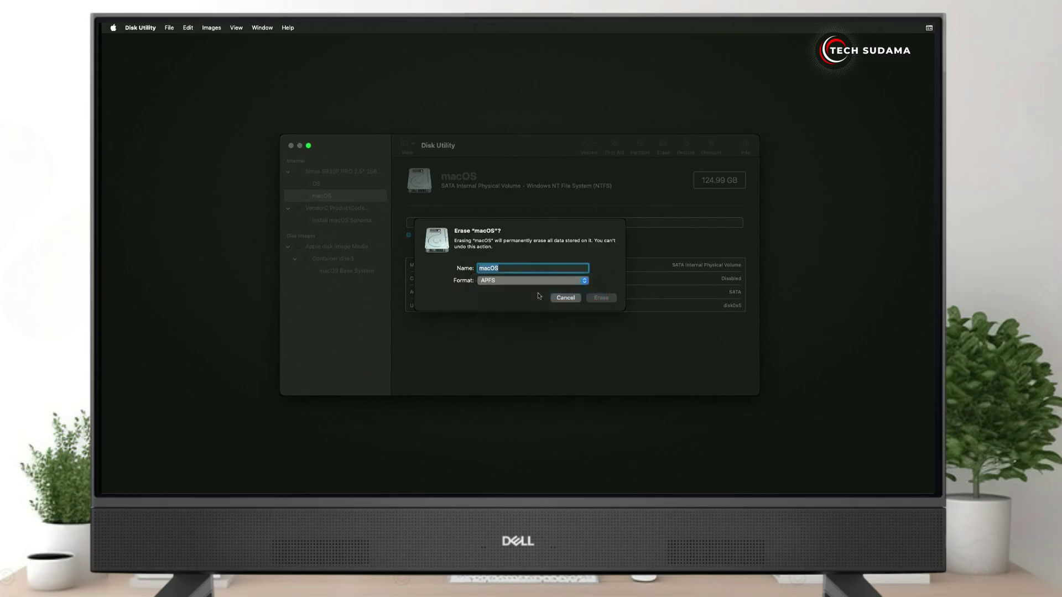
pyautogui.click(596, 299)
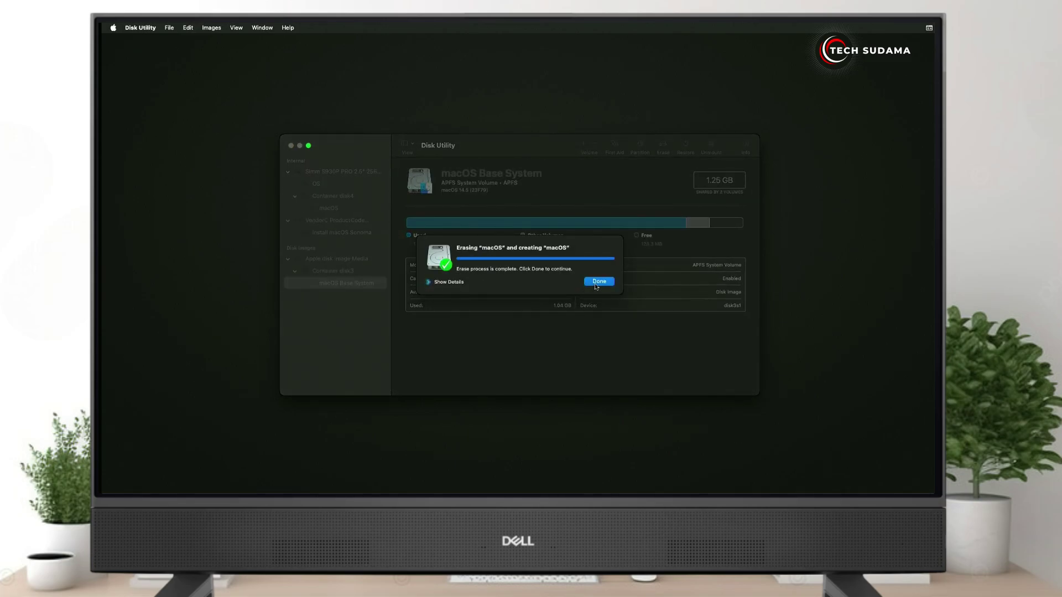
pyautogui.click(597, 285)
pyautogui.click(292, 146)
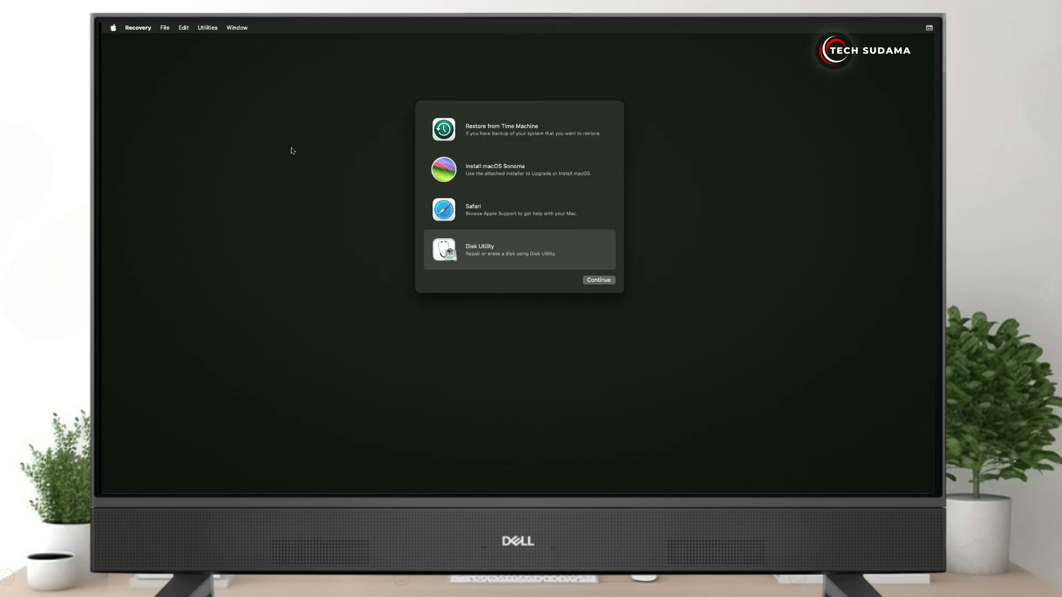
# Run Install macOS Sonoma, agree to the license, and install onto the macOS disk.
pyautogui.click(489, 178)
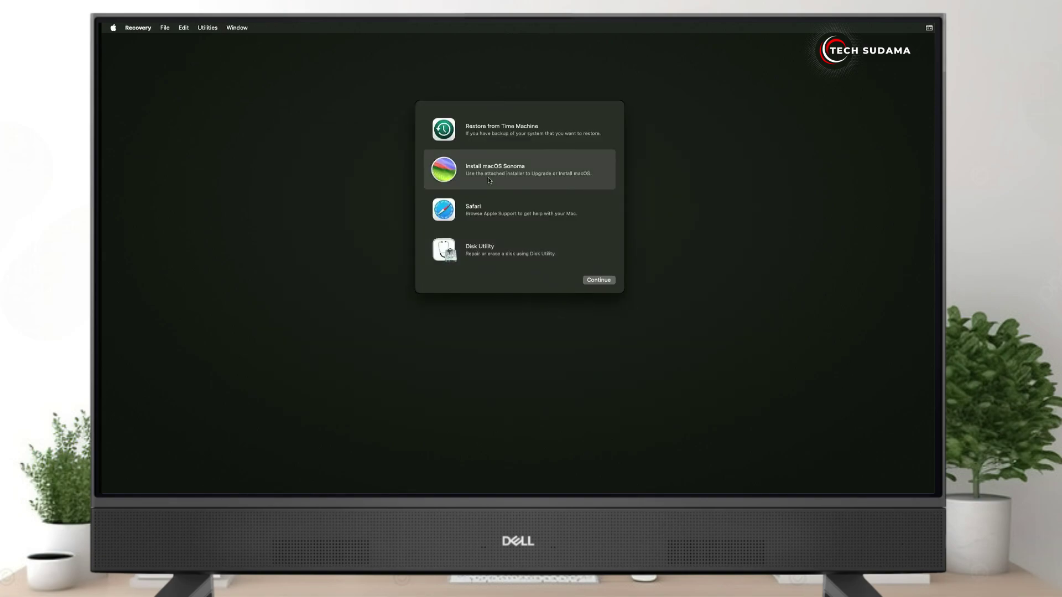
pyautogui.click(597, 280)
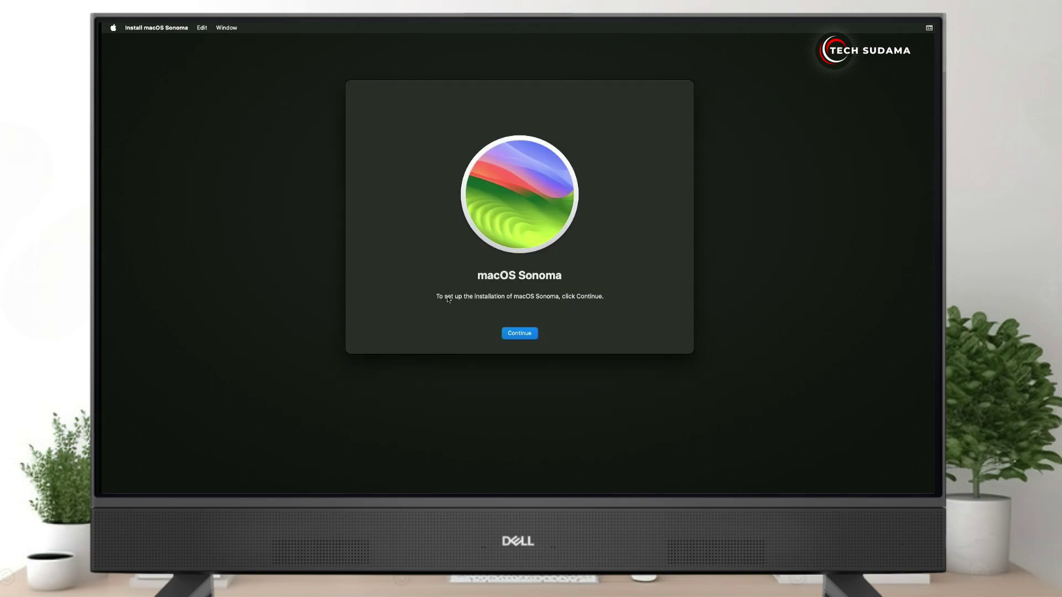
pyautogui.click(523, 333)
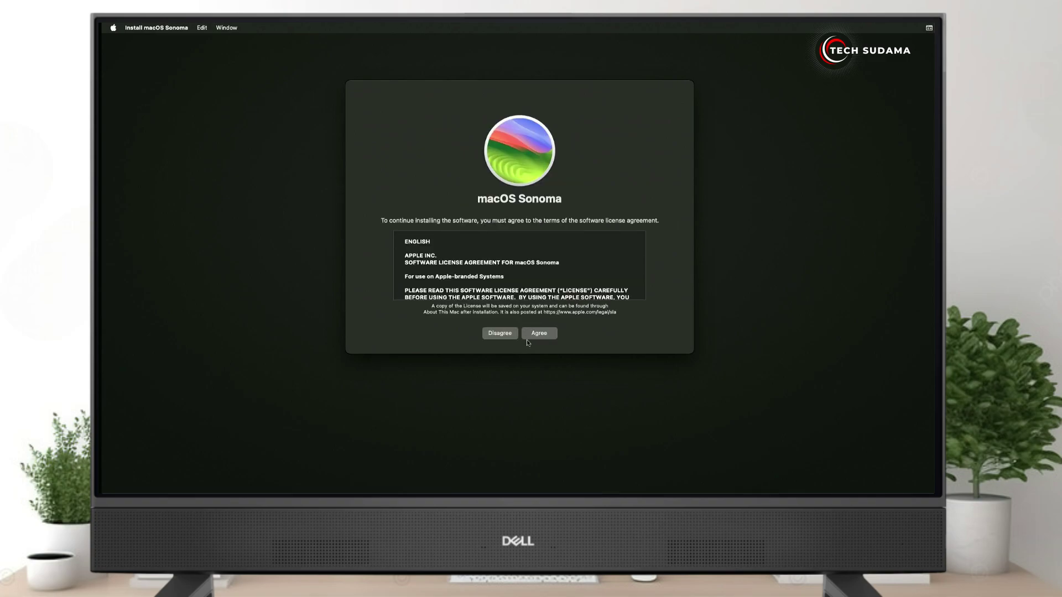
pyautogui.click(535, 335)
pyautogui.click(543, 255)
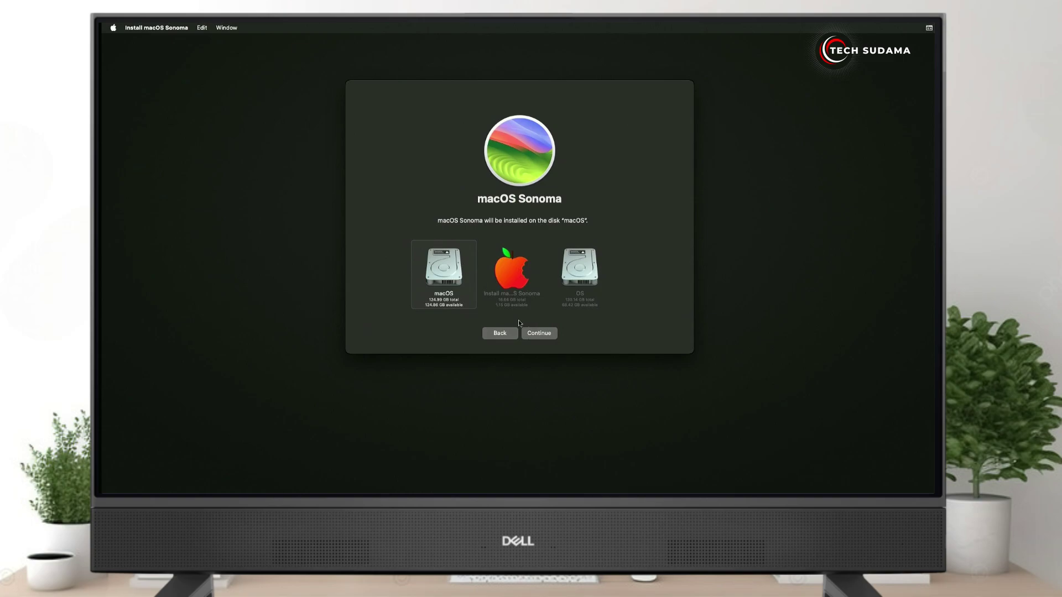
pyautogui.click(534, 333)
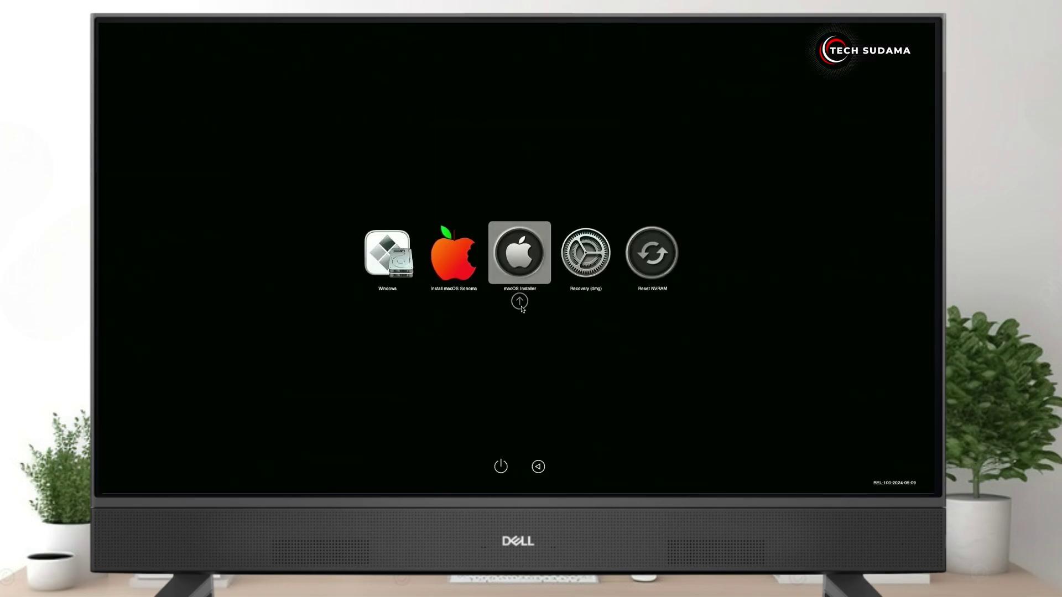
# Boot macOS Installer from OpenCore, then reboot via the F12 USB entry to continue installing.
pyautogui.click(521, 307)
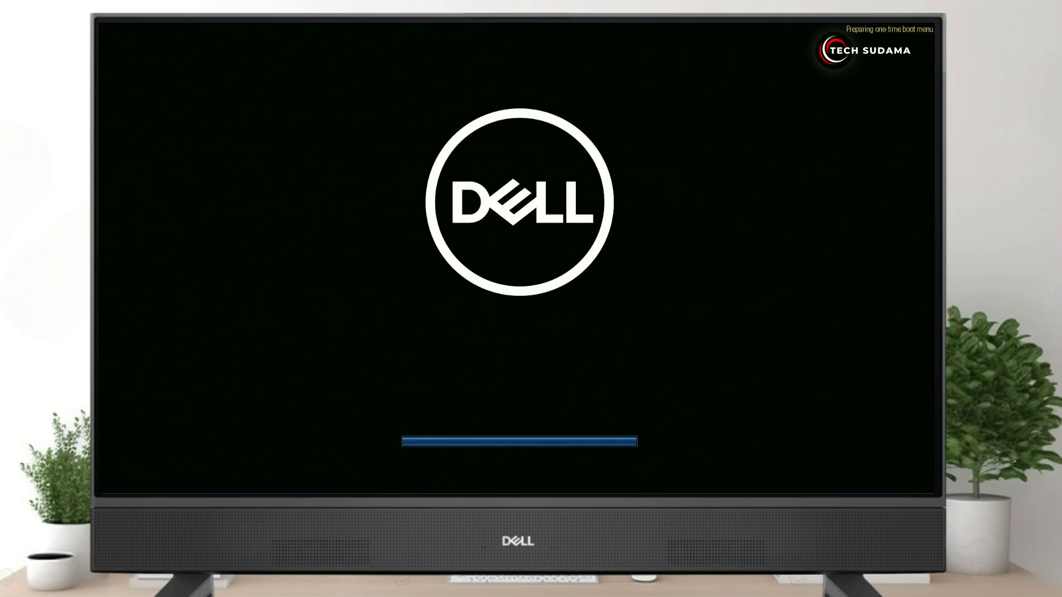
pyautogui.press('F12')
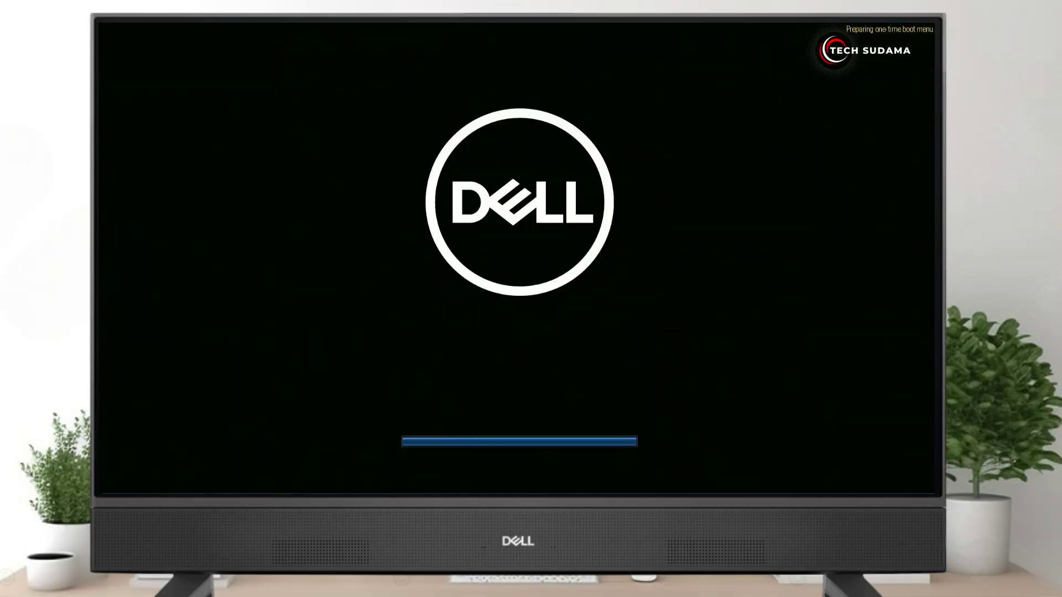
pyautogui.press('Return')
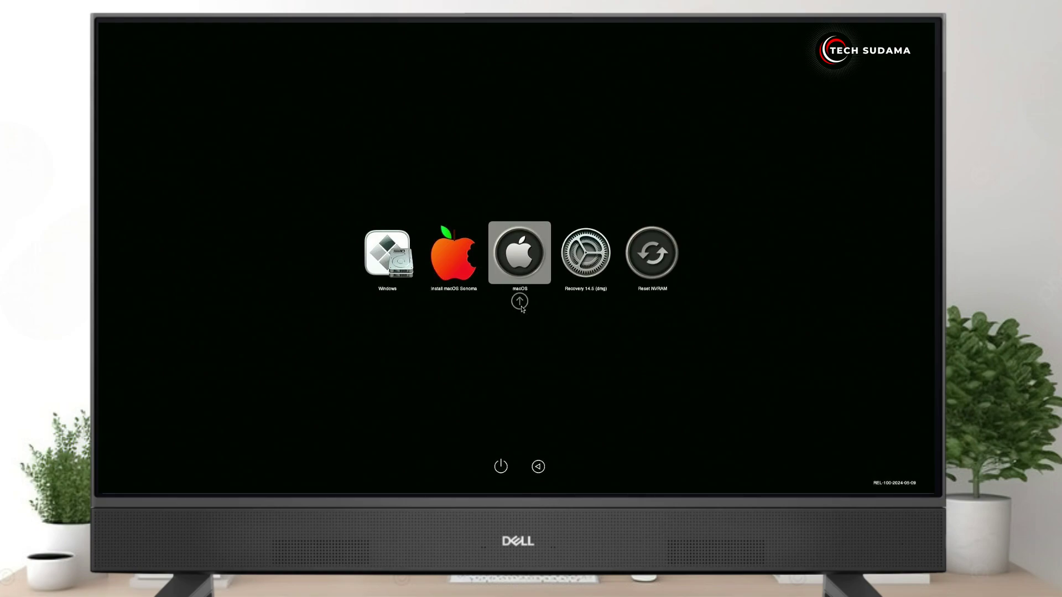
pyautogui.click(522, 308)
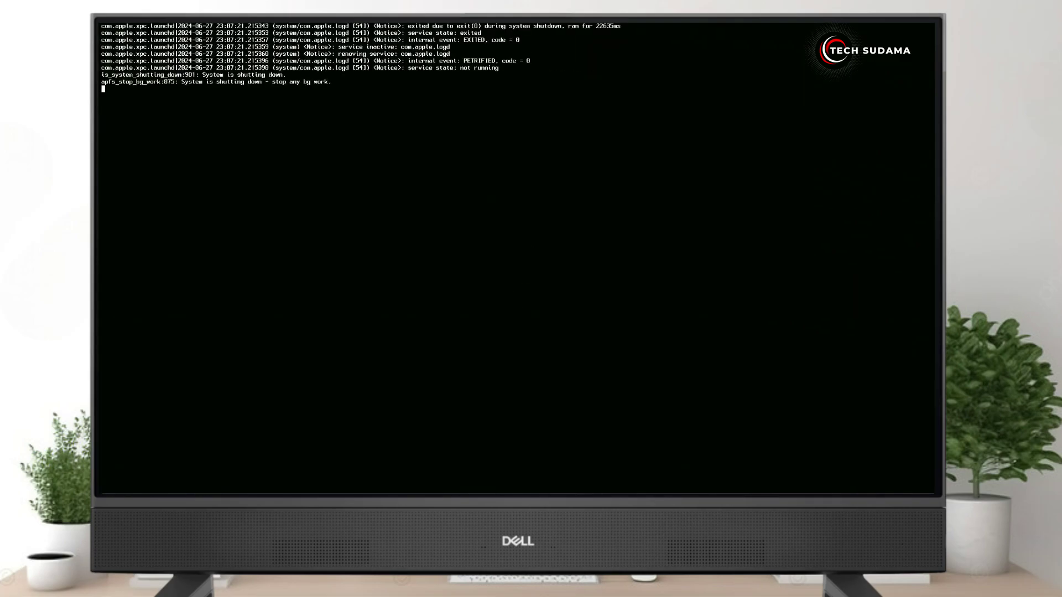
# Boot the UEFI VendorC ProductCode drive via F12 and start the installed macOS entry.
pyautogui.press('F12')
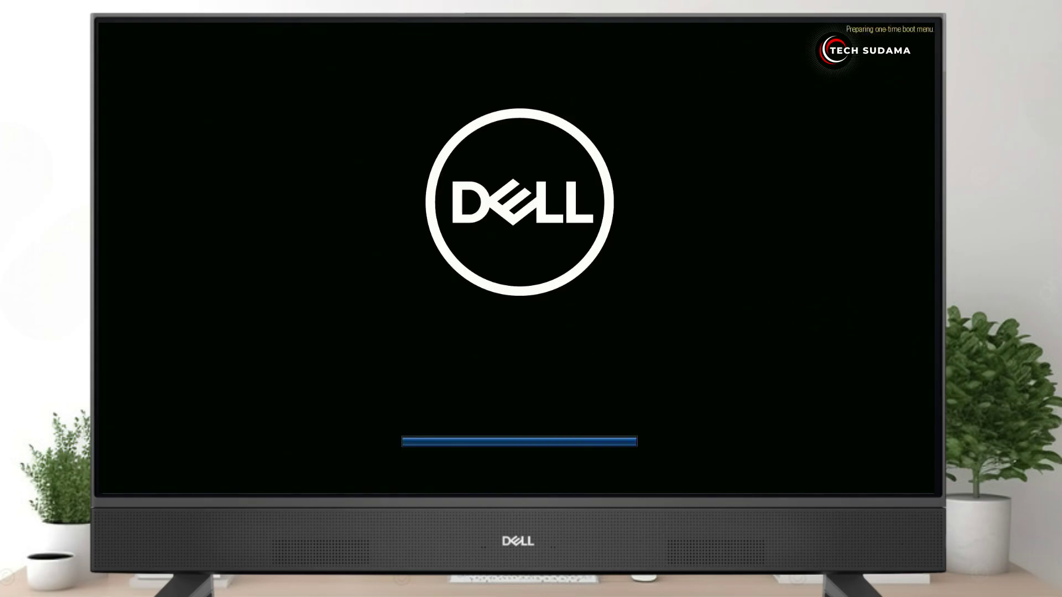
pyautogui.press('Down')
pyautogui.press('Down')
pyautogui.press('Return')
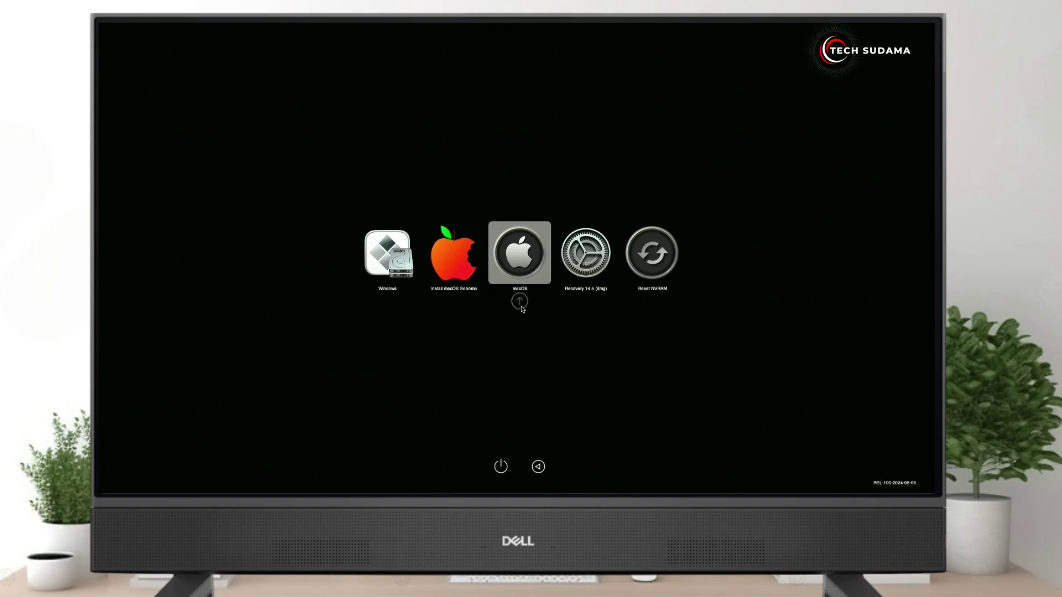
pyautogui.click(521, 307)
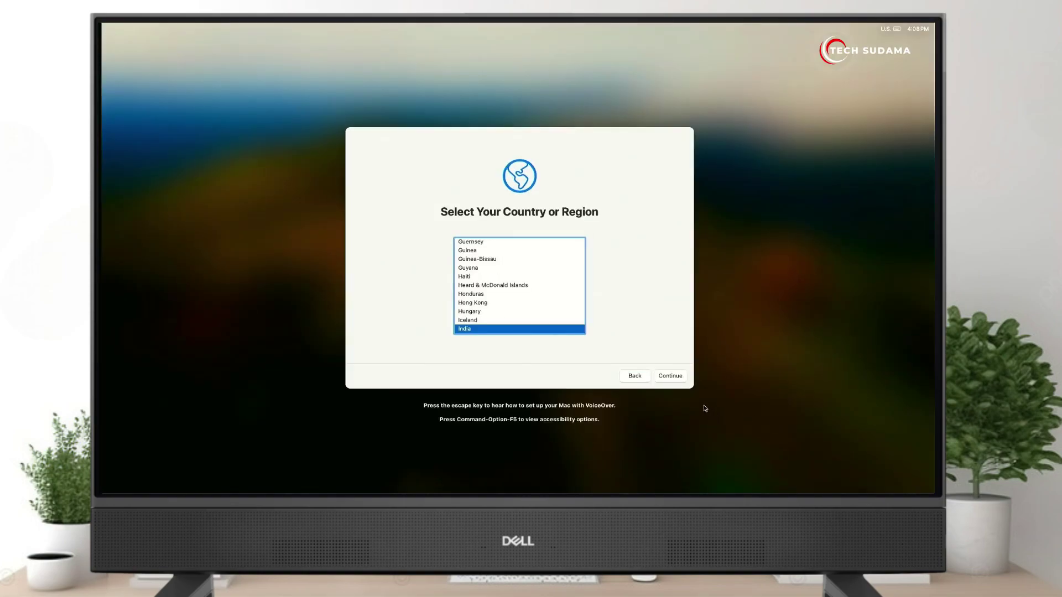
# Choose India as the region, keep the default languages, skip Accessibility, and continue without internet.
pyautogui.click(678, 380)
pyautogui.click(676, 379)
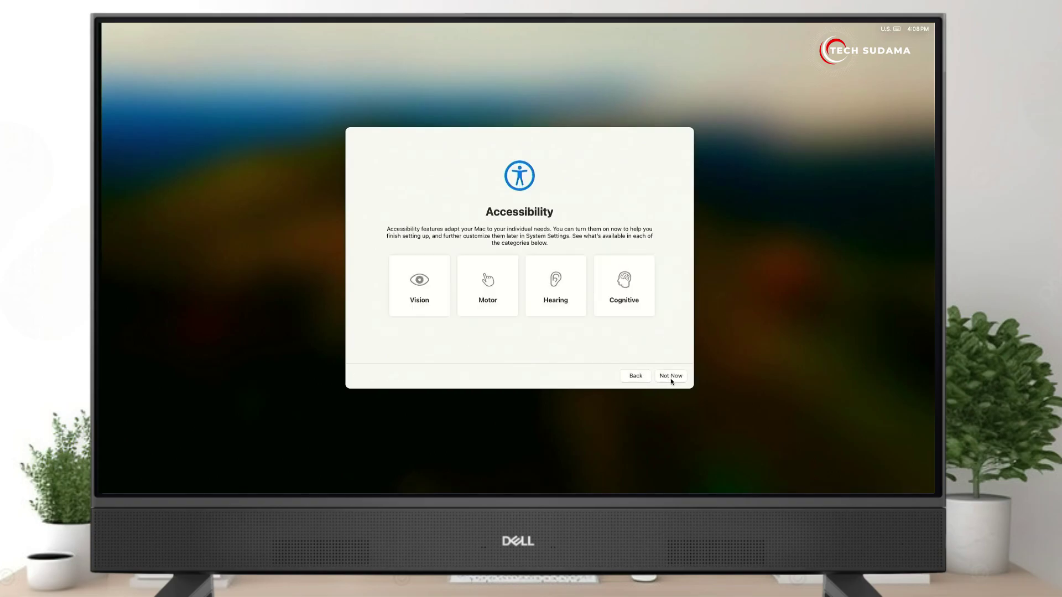
pyautogui.click(671, 377)
pyautogui.press('Down')
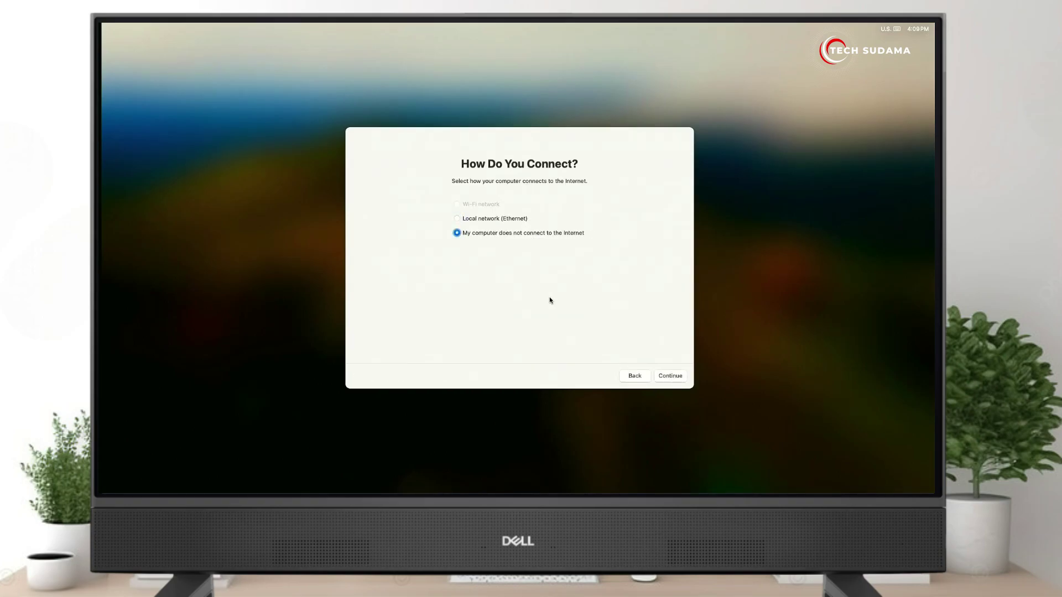
pyautogui.press('Return')
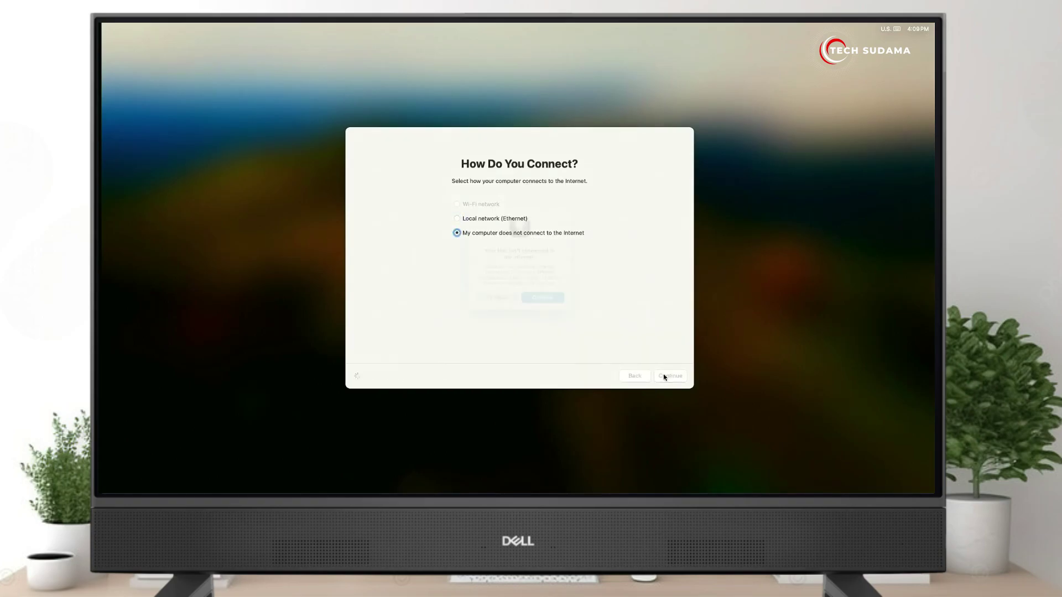
pyautogui.click(552, 306)
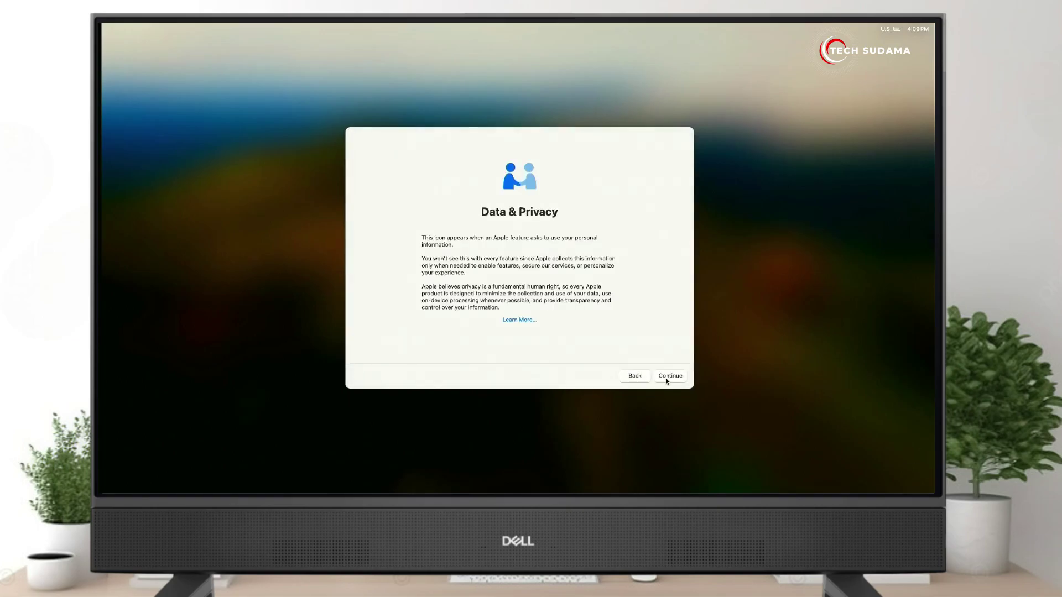
# Pass Data & Privacy, skip Migration Assistant, and agree to the terms and conditions.
pyautogui.click(668, 377)
pyautogui.click(366, 378)
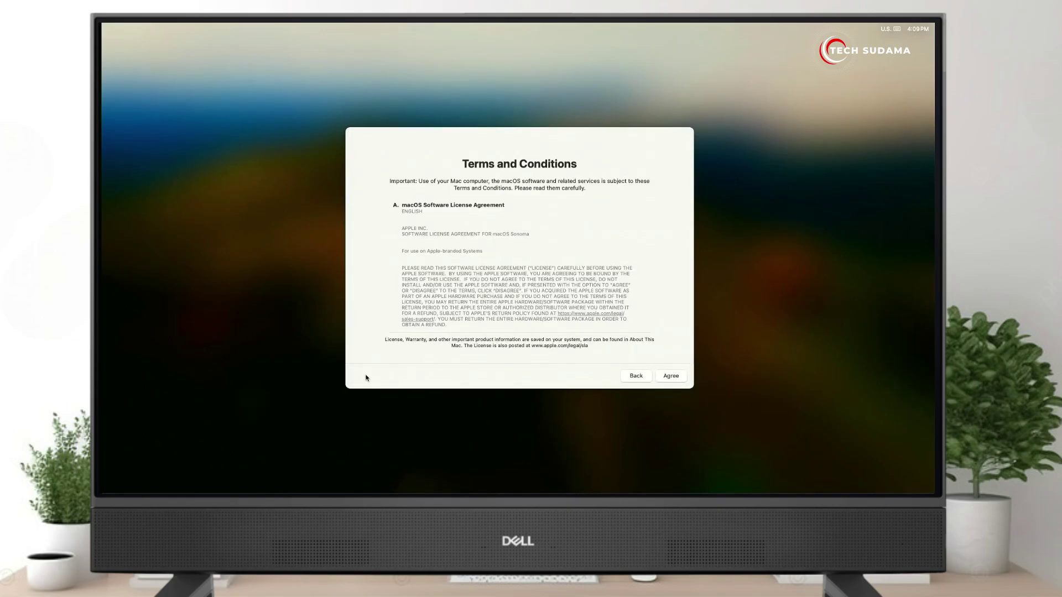
pyautogui.click(668, 376)
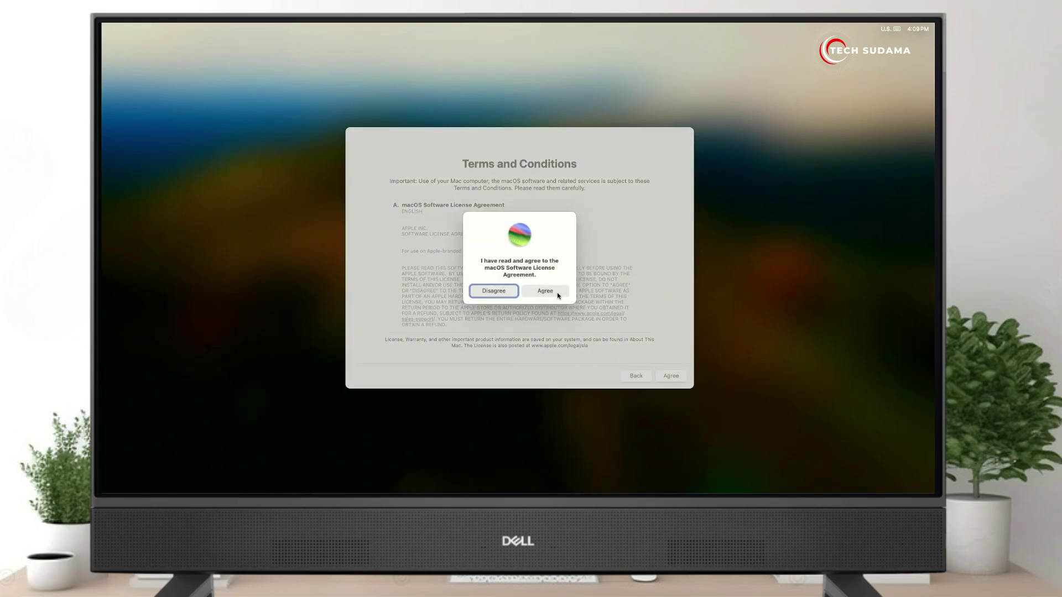
pyautogui.click(553, 292)
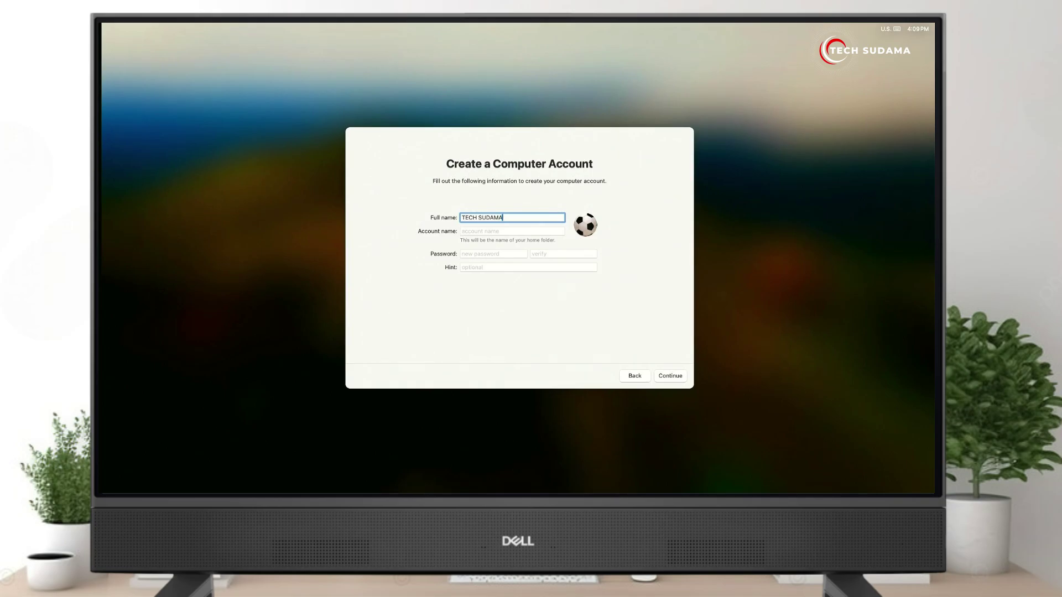
# Create the computer account, entering and verifying the account password.
pyautogui.press('Tab')
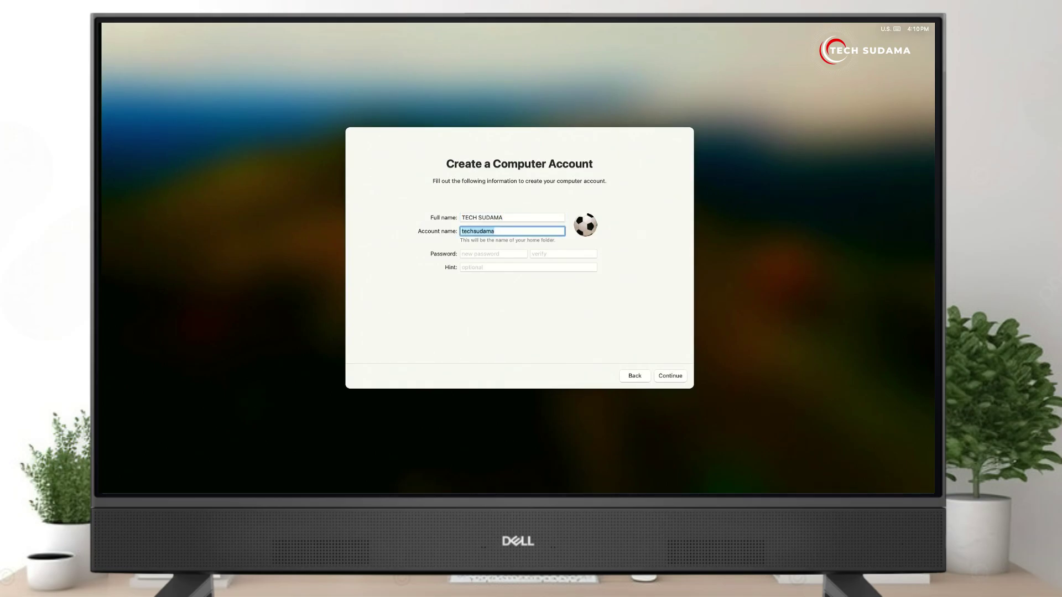
pyautogui.press('Tab')
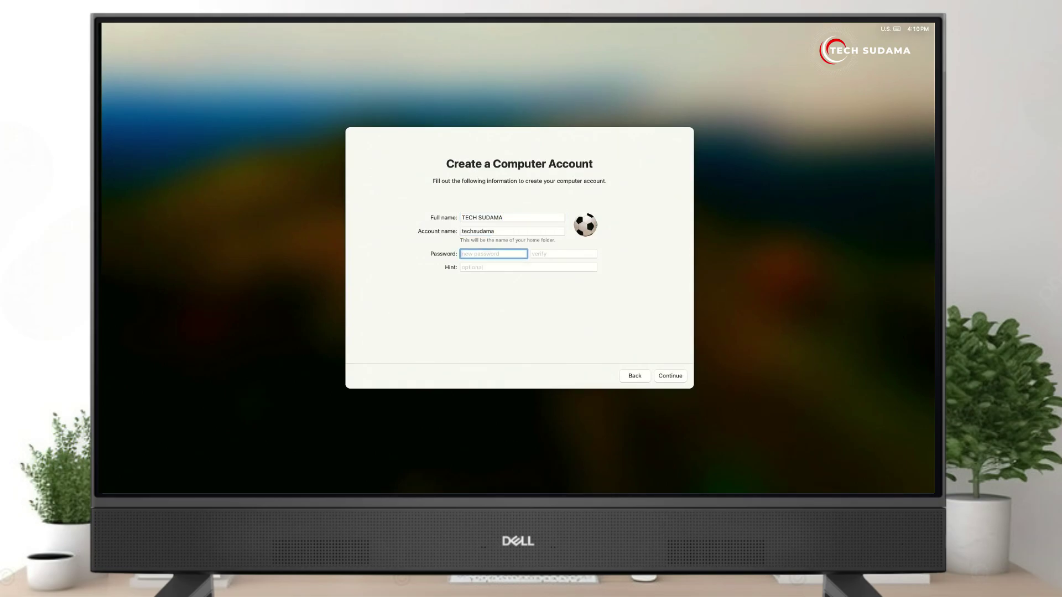
pyautogui.press('Tab')
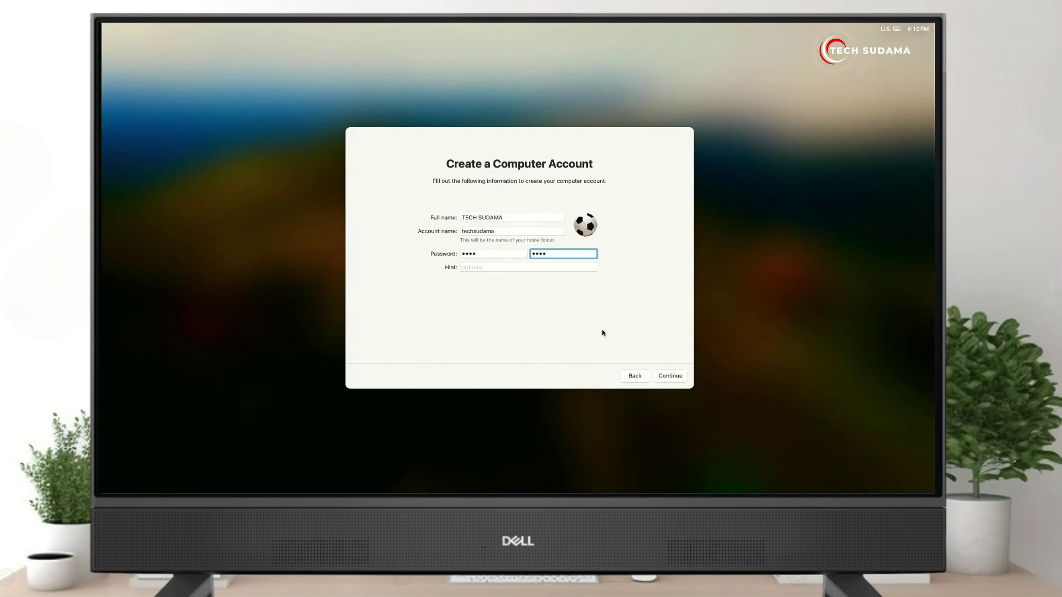
pyautogui.click(668, 375)
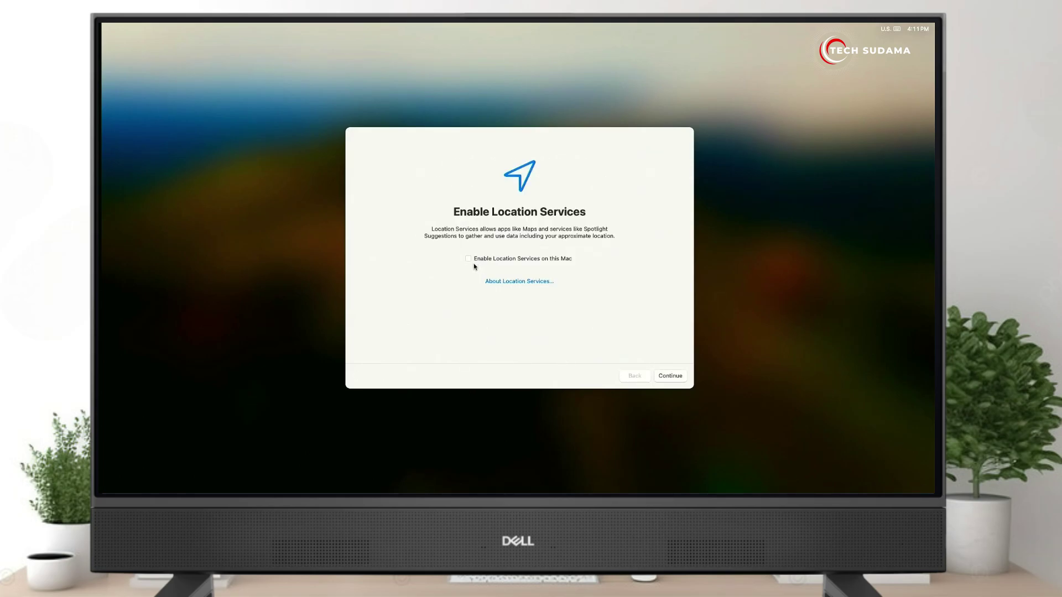
# Enable Location Services, disable analytics sharing, and postpone Screen Time setup.
pyautogui.click(470, 259)
pyautogui.click(670, 375)
pyautogui.click(454, 249)
pyautogui.click(668, 376)
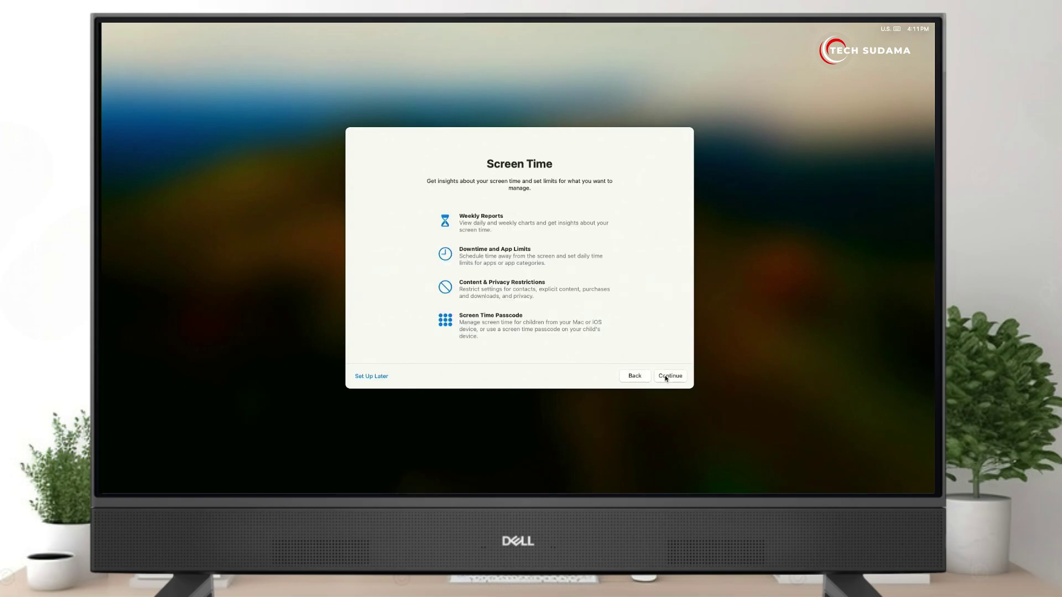
pyautogui.click(666, 376)
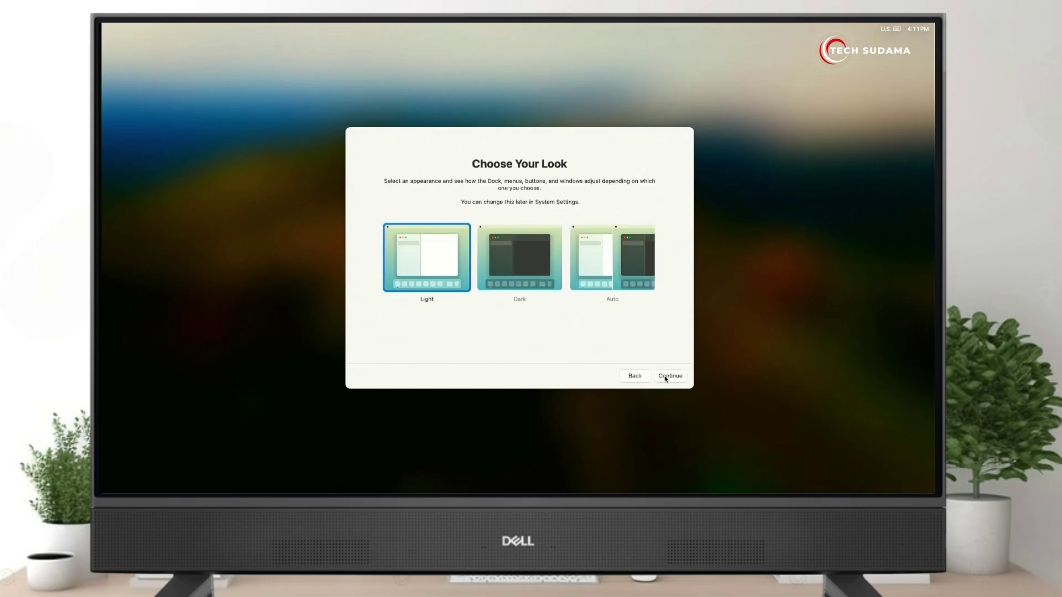
# Finish setup, dismiss the keyboard identification prompt, and close About This Mac.
pyautogui.click(668, 376)
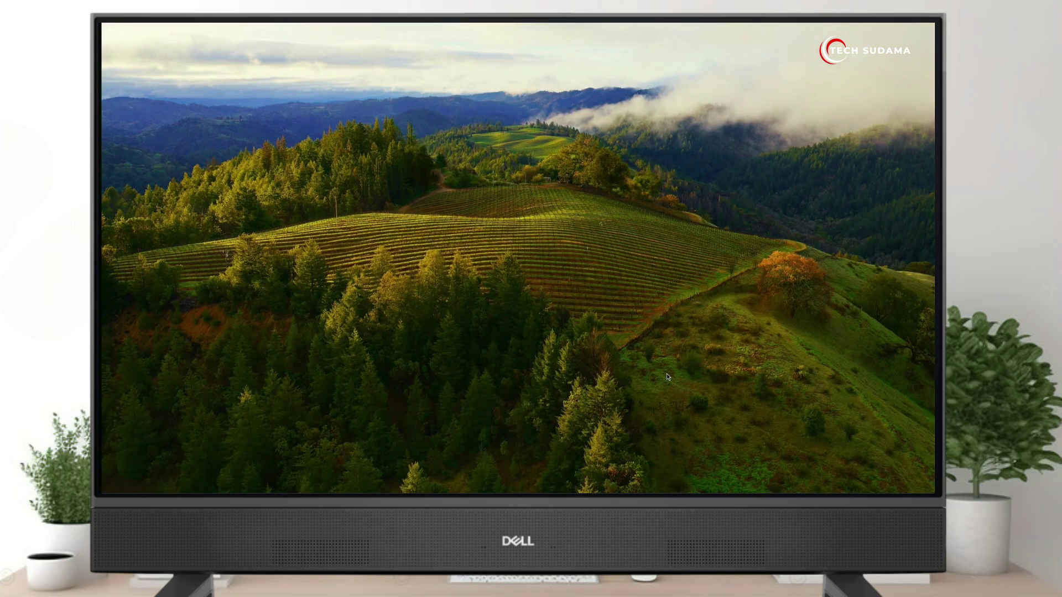
pyautogui.click(641, 382)
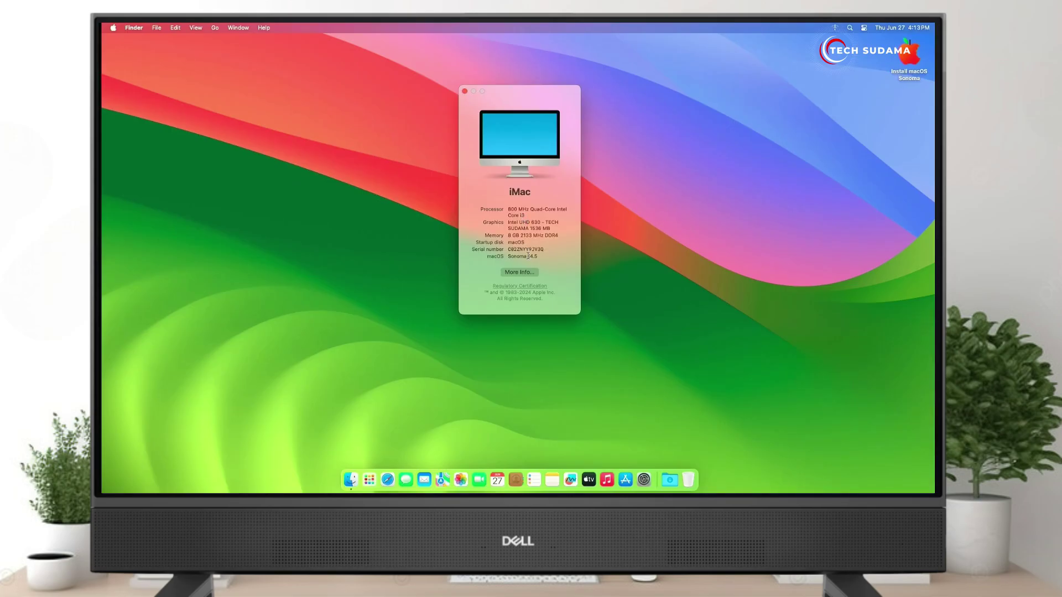
pyautogui.press('super+w')
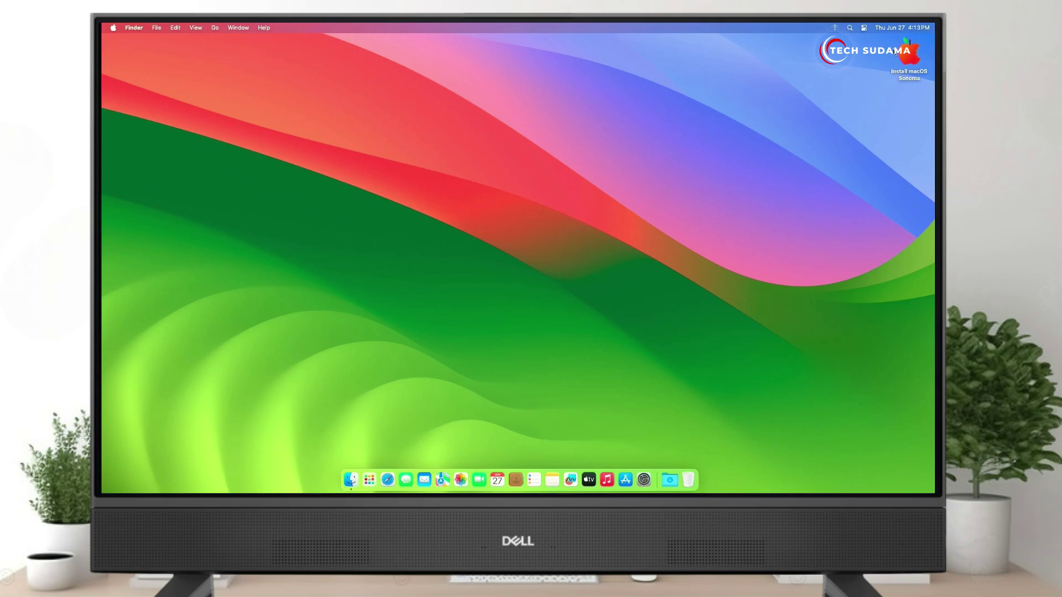
# Copy FILES from the Install macOS Sonoma volume to the desktop and launch OpenCore Configurator from it.
pyautogui.doubleClick(909, 56)
pyautogui.click(492, 147)
pyautogui.moveTo(492, 147); pyautogui.dragTo(900, 113)
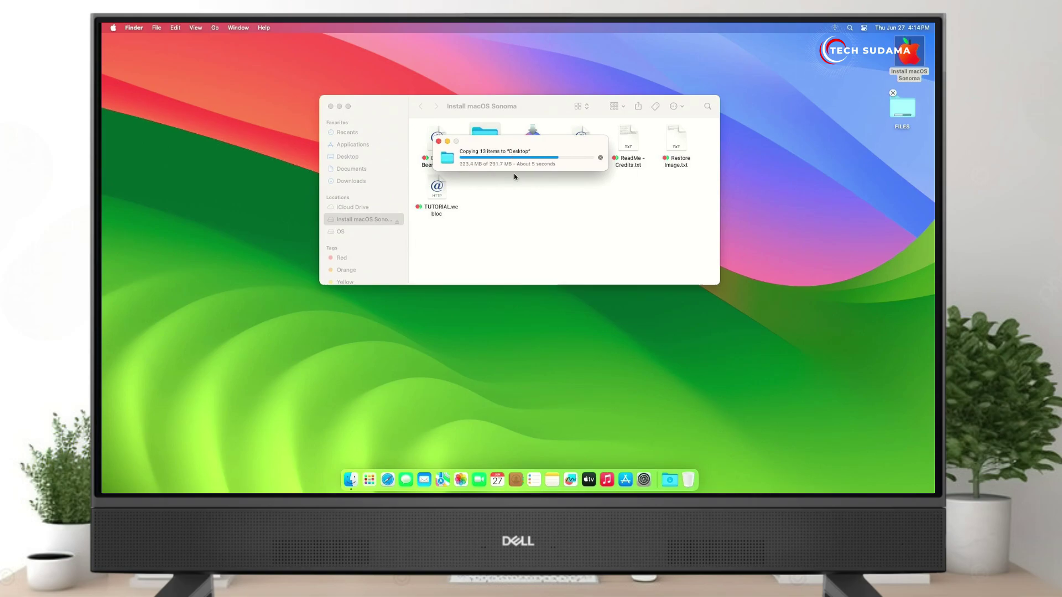
pyautogui.click(331, 107)
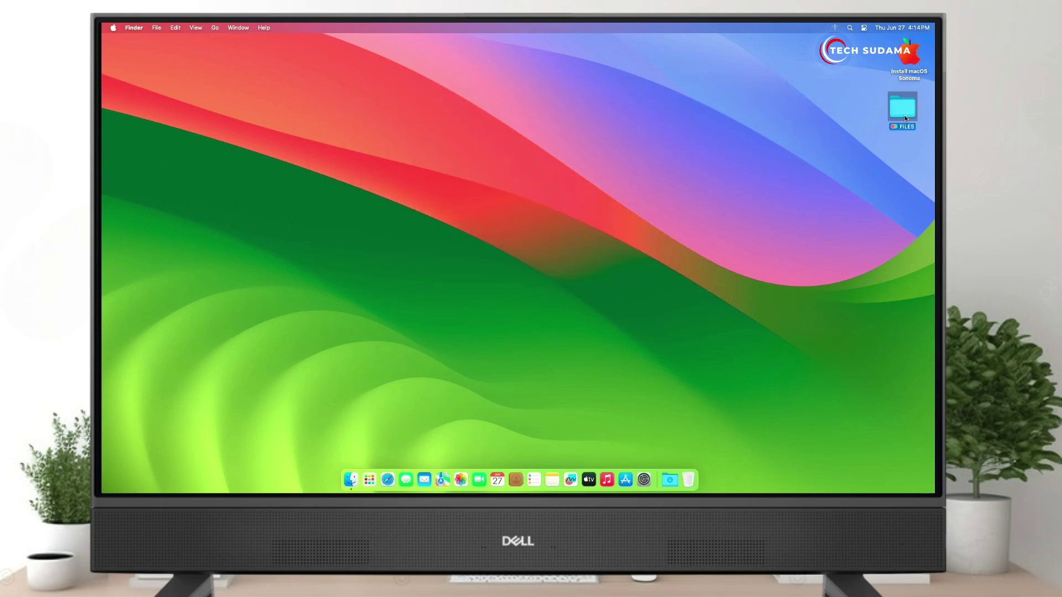
pyautogui.doubleClick(904, 115)
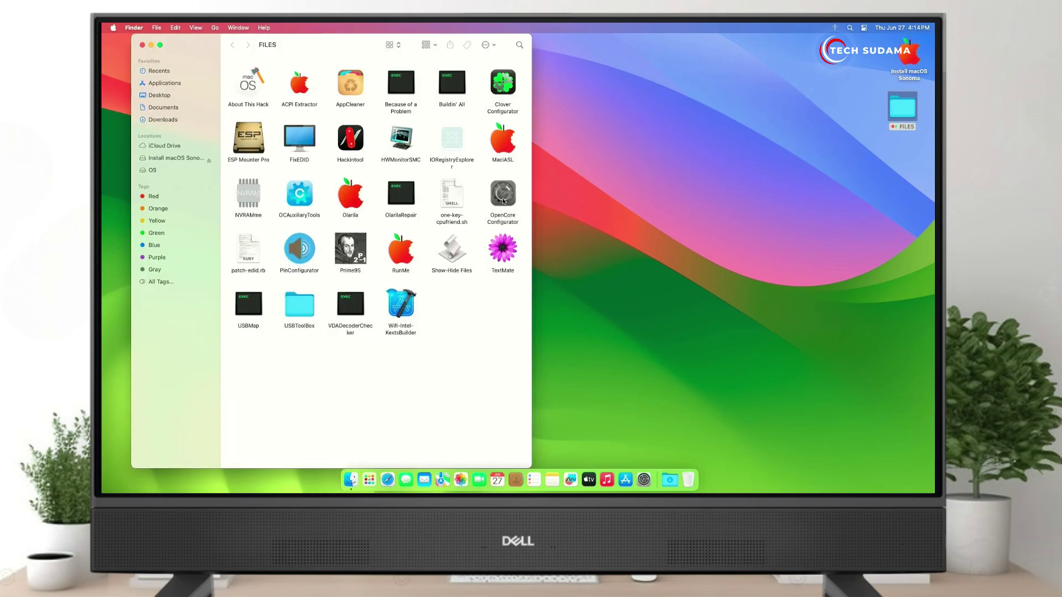
pyautogui.doubleClick(503, 196)
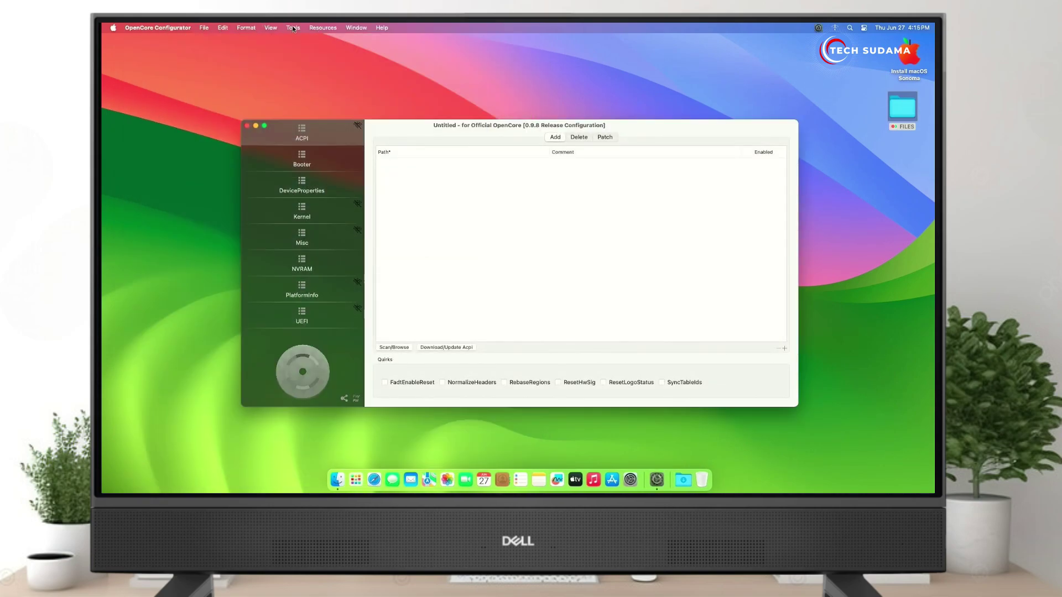
# Mount the internal drive's NO NAME EFI partition with Tools > Mount EFI and the admin password.
pyautogui.click(293, 28)
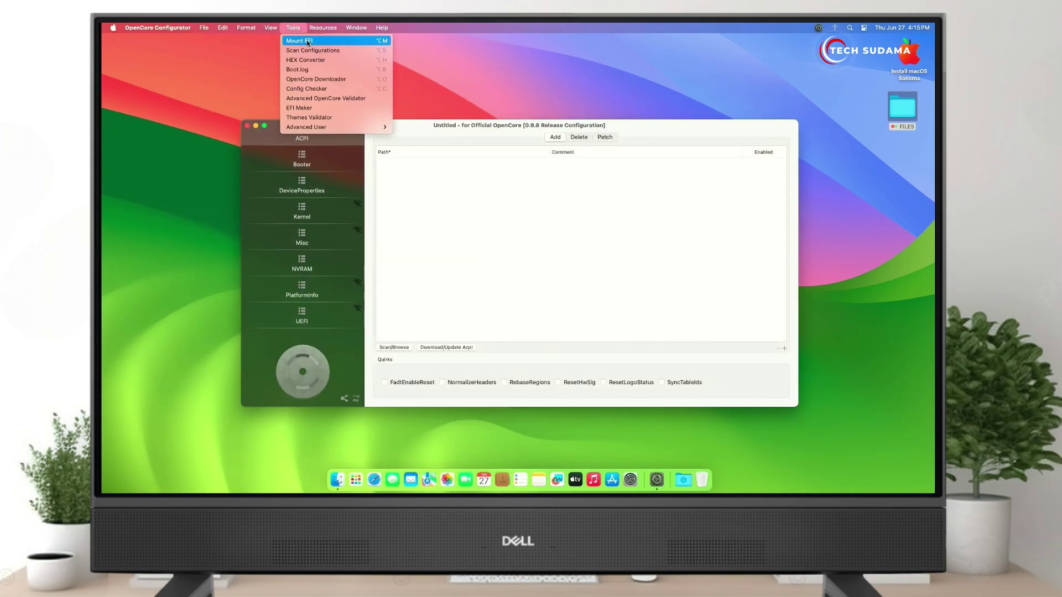
pyautogui.click(307, 40)
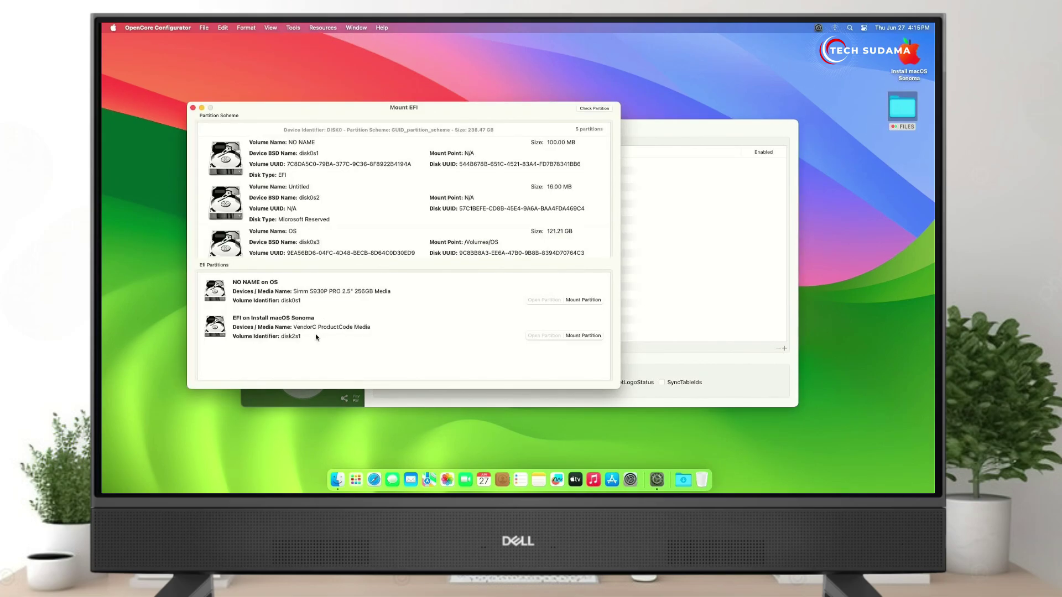
pyautogui.click(576, 300)
pyautogui.write('****')
pyautogui.click(545, 236)
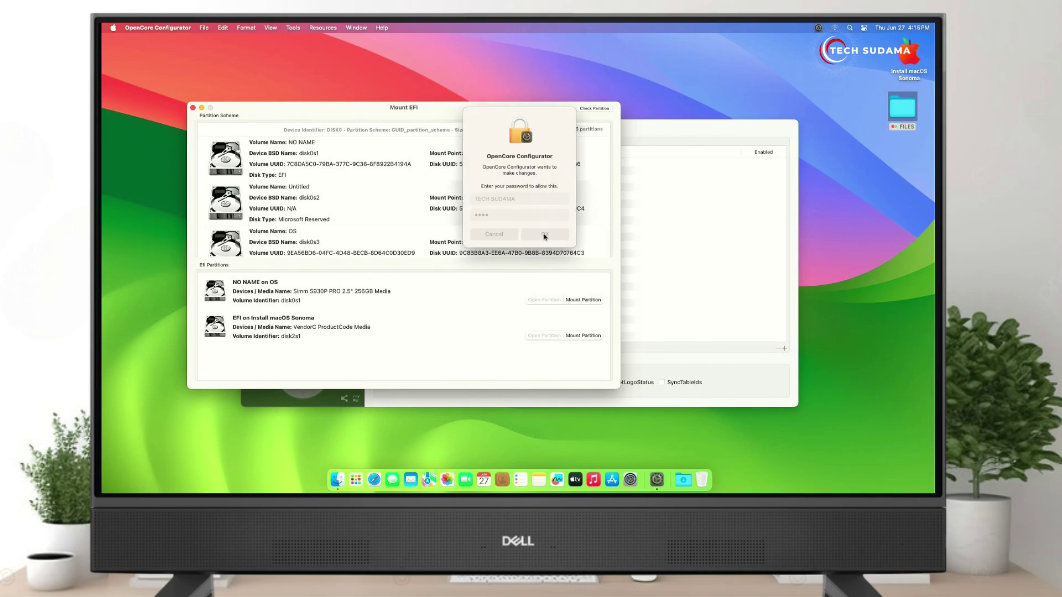
# Open the NO NAME partition, mount the installer's EFI partition, and minimise the configurator.
pyautogui.click(544, 299)
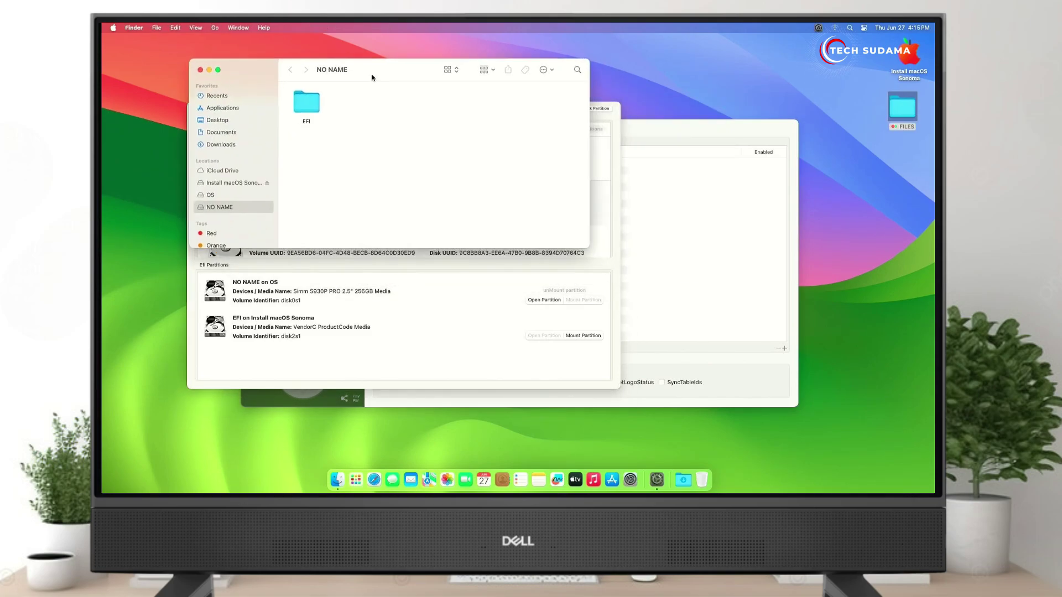
pyautogui.moveTo(372, 77); pyautogui.dragTo(323, 76)
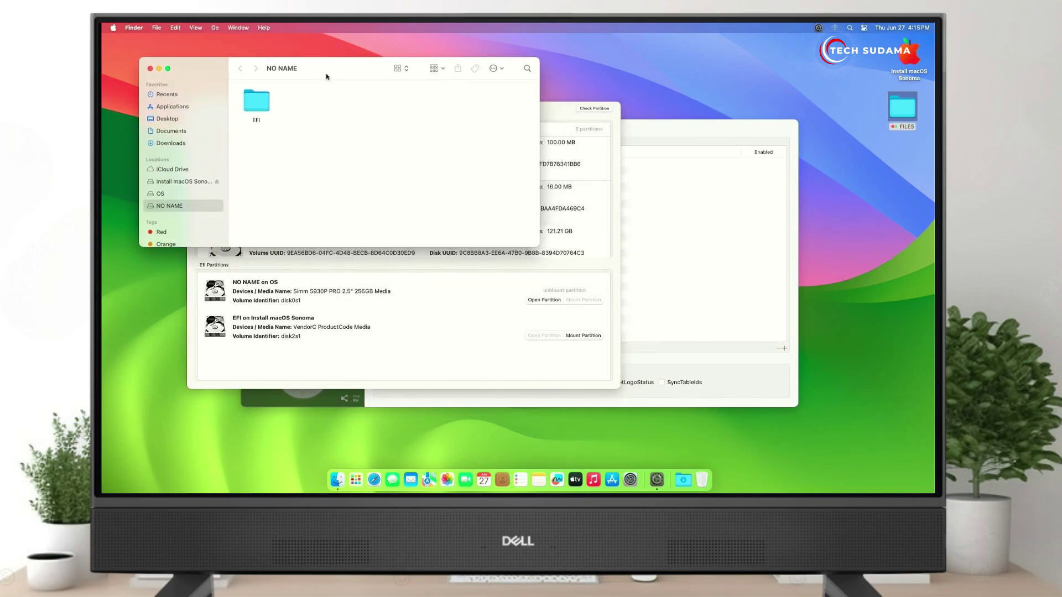
pyautogui.click(578, 336)
pyautogui.press('super+m')
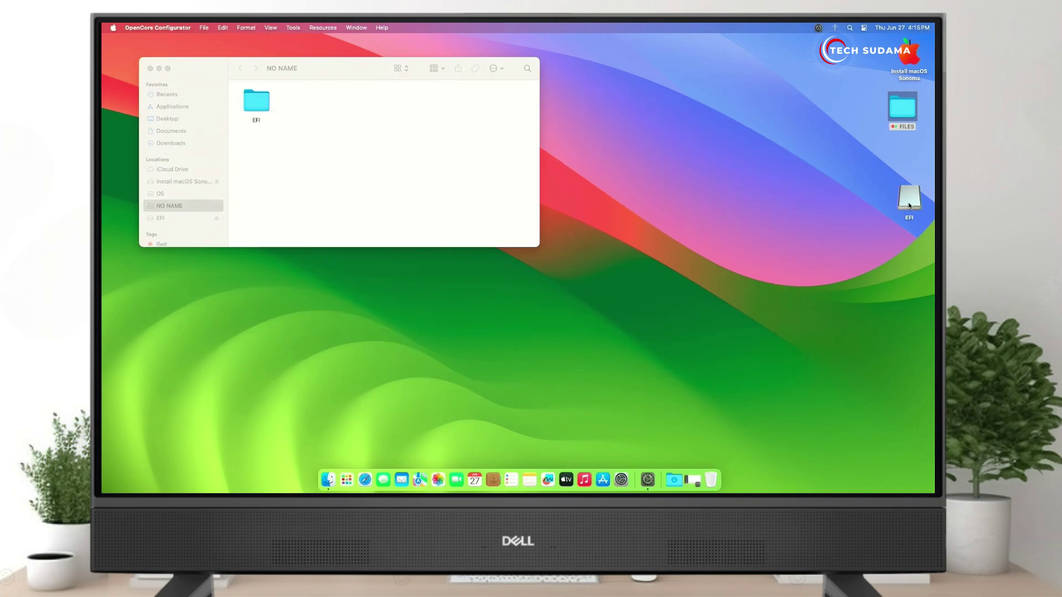
# Copy the __MACOSX and EFI folders from the installer's EFI volume.
pyautogui.doubleClick(909, 206)
pyautogui.moveTo(319, 75); pyautogui.dragTo(654, 268)
pyautogui.moveTo(691, 317); pyautogui.dragTo(597, 308)
pyautogui.rightClick(596, 308)
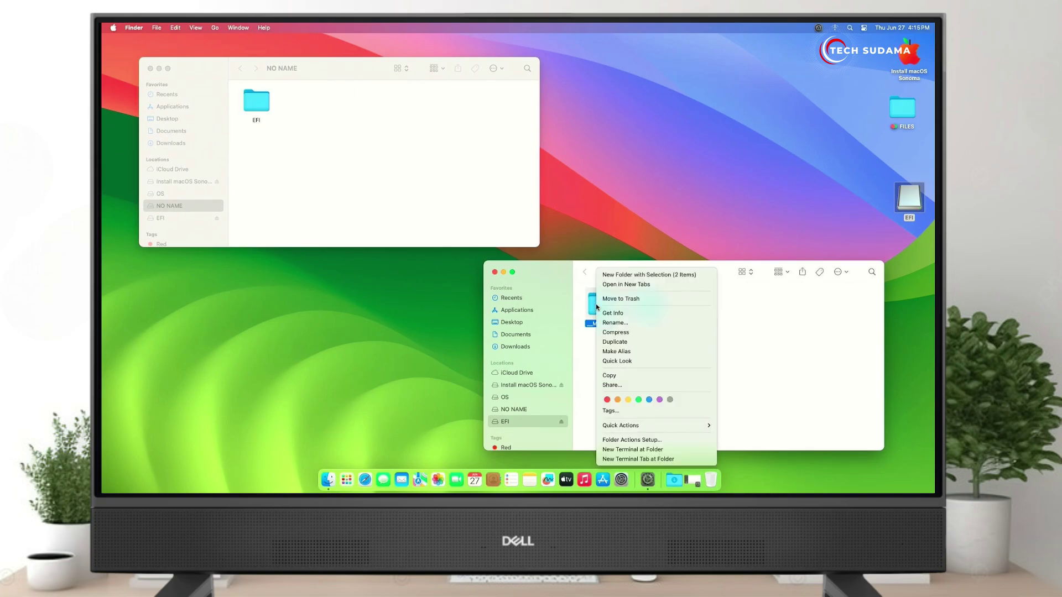
pyautogui.click(609, 372)
# Paste both folders into the EFI folder on NO NAME.
pyautogui.click(245, 95)
pyautogui.doubleClick(255, 100)
pyautogui.rightClick(318, 151)
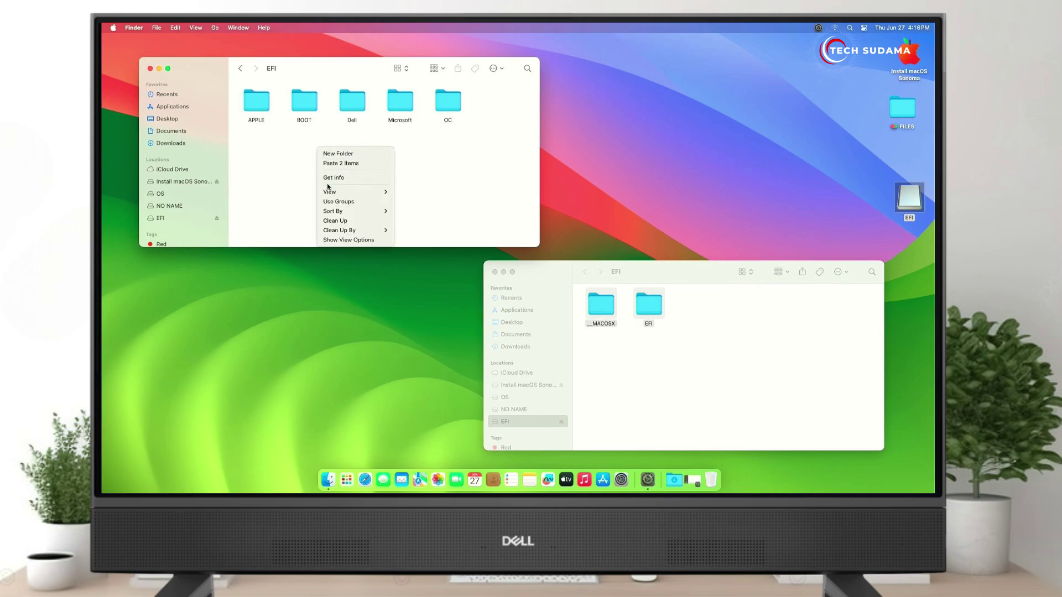
pyautogui.click(340, 163)
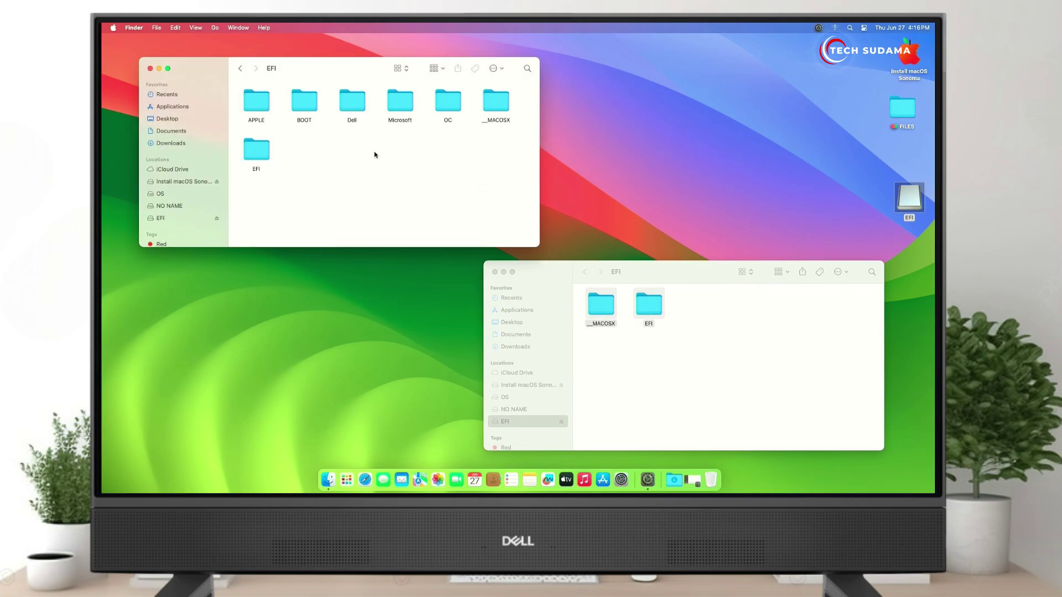
# Close both Finder windows and restart the Mac from the Apple menu.
pyautogui.click(150, 69)
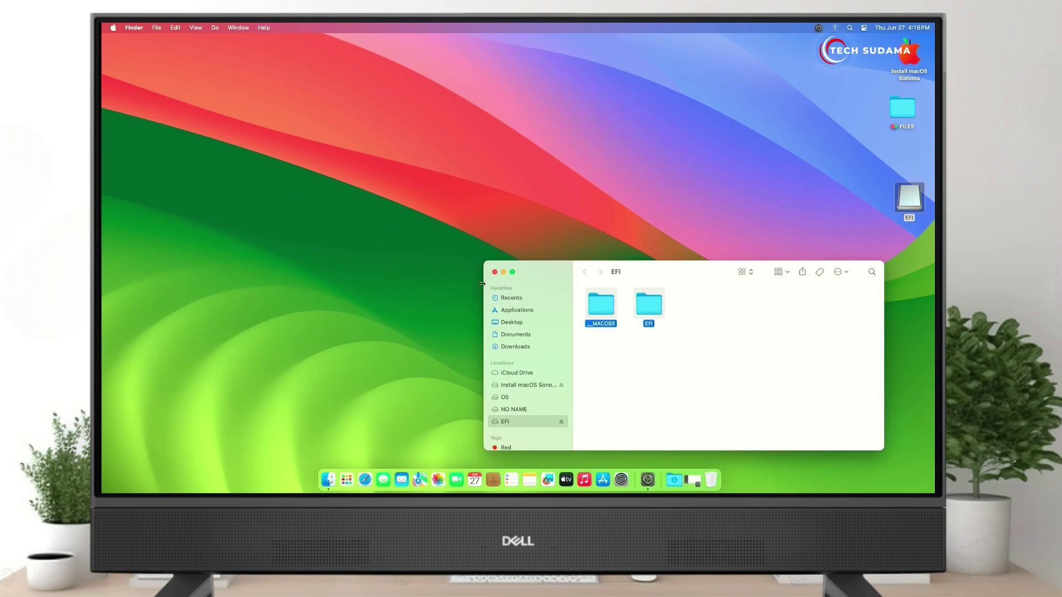
pyautogui.click(495, 272)
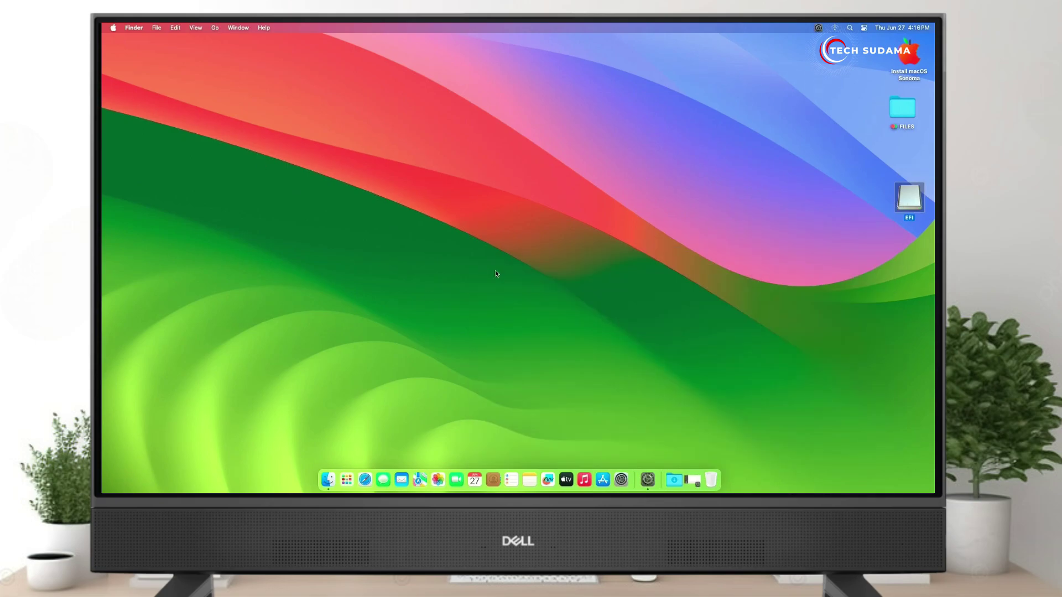
pyautogui.click(112, 28)
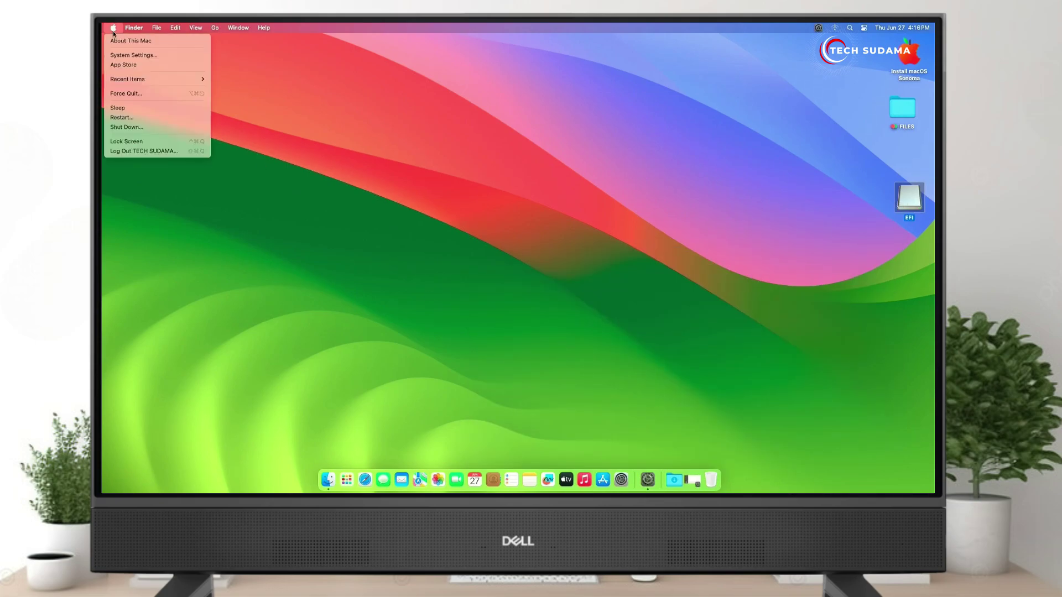
pyautogui.click(128, 119)
pyautogui.click(593, 190)
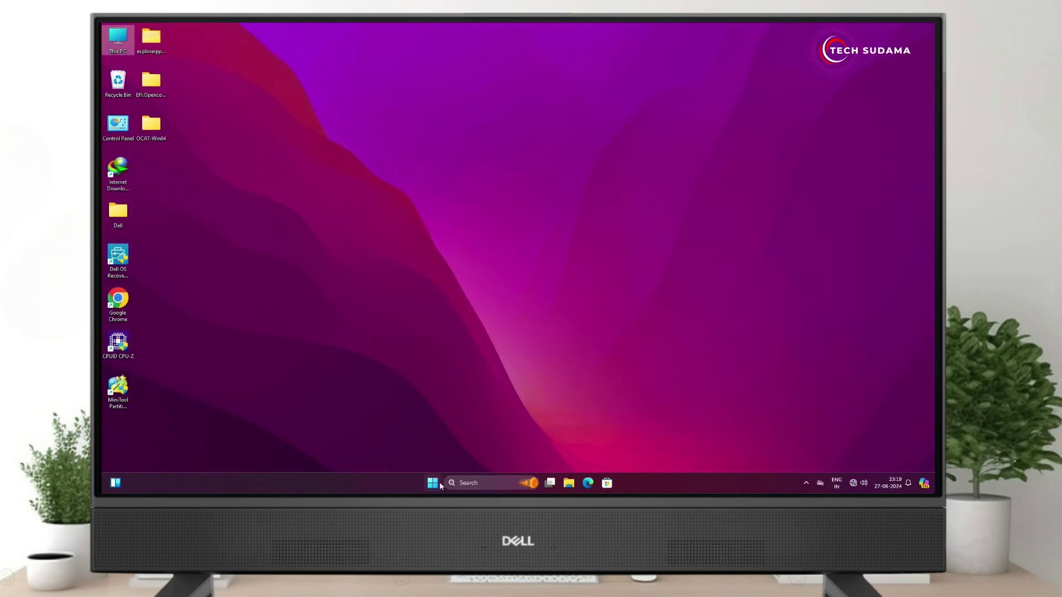
# Run bcdedit /set {bootmgr} path \efi\boot\bootx64.efi in an administrator Command Prompt.
pyautogui.click(433, 484)
pyautogui.write('cmd')
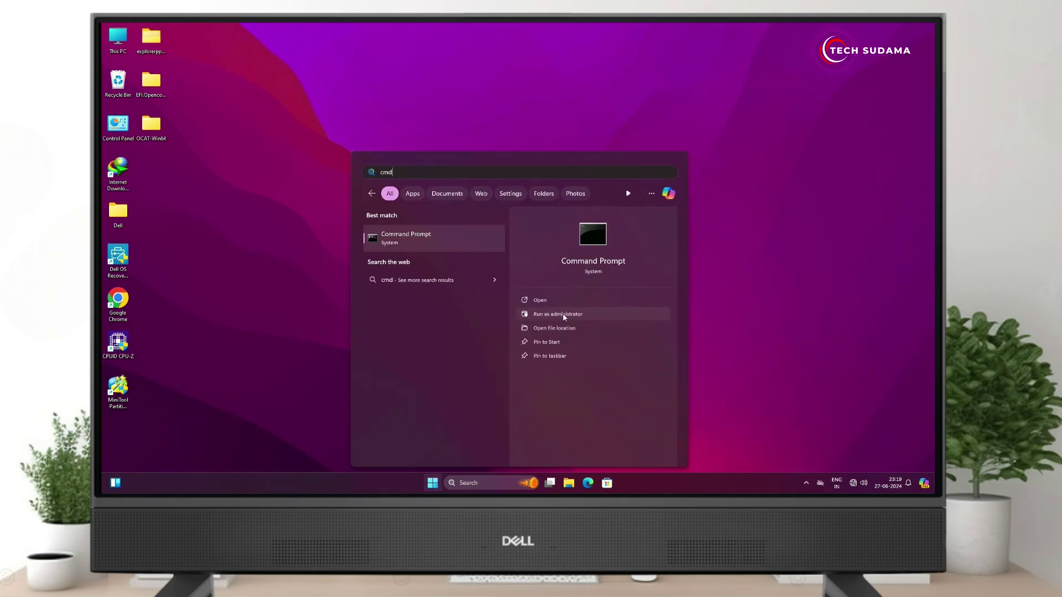
pyautogui.click(563, 313)
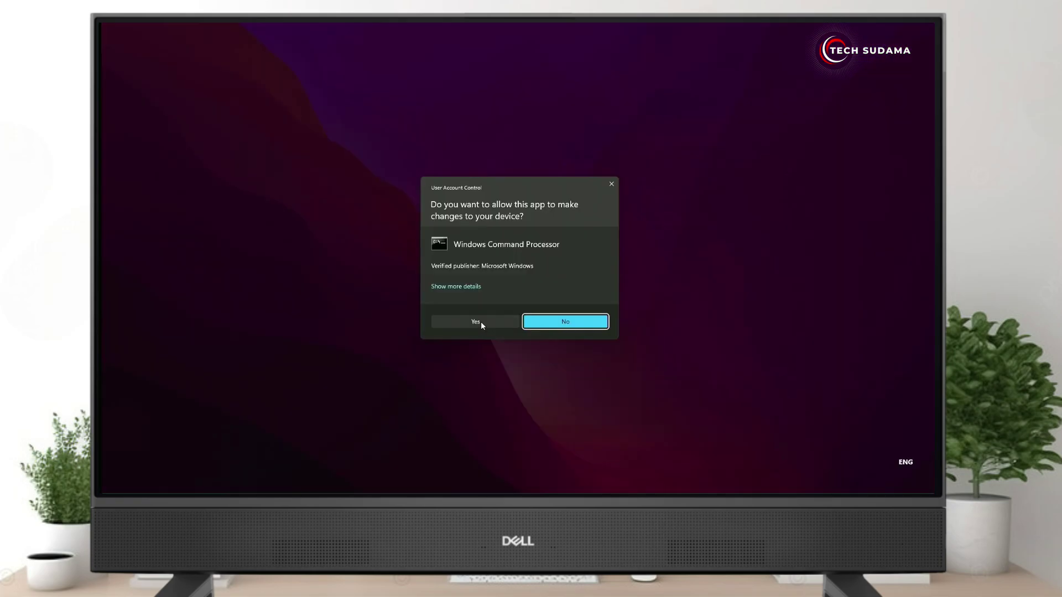
pyautogui.click(480, 321)
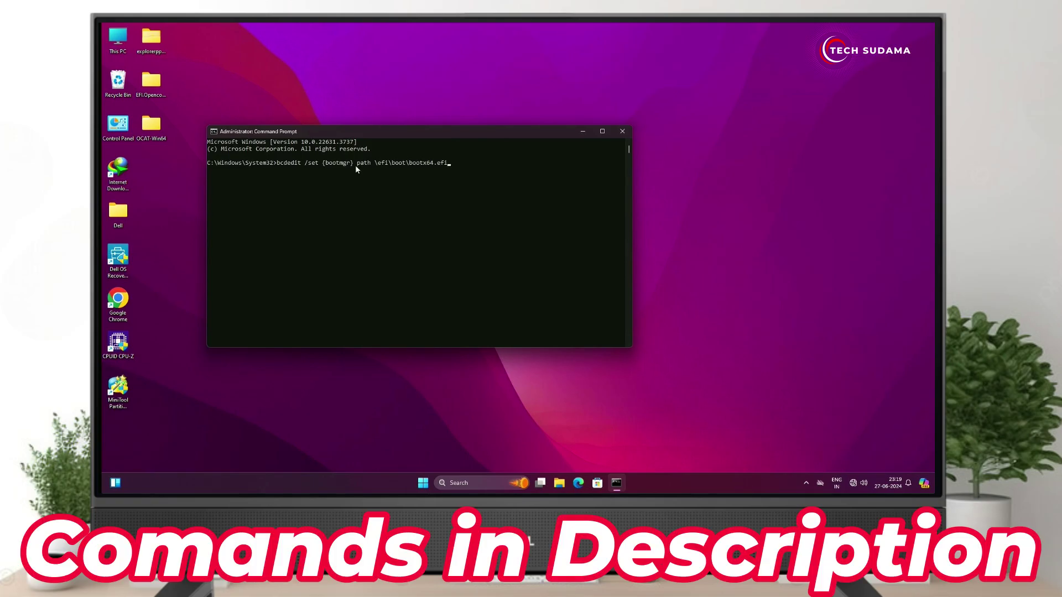
pyautogui.press('Return')
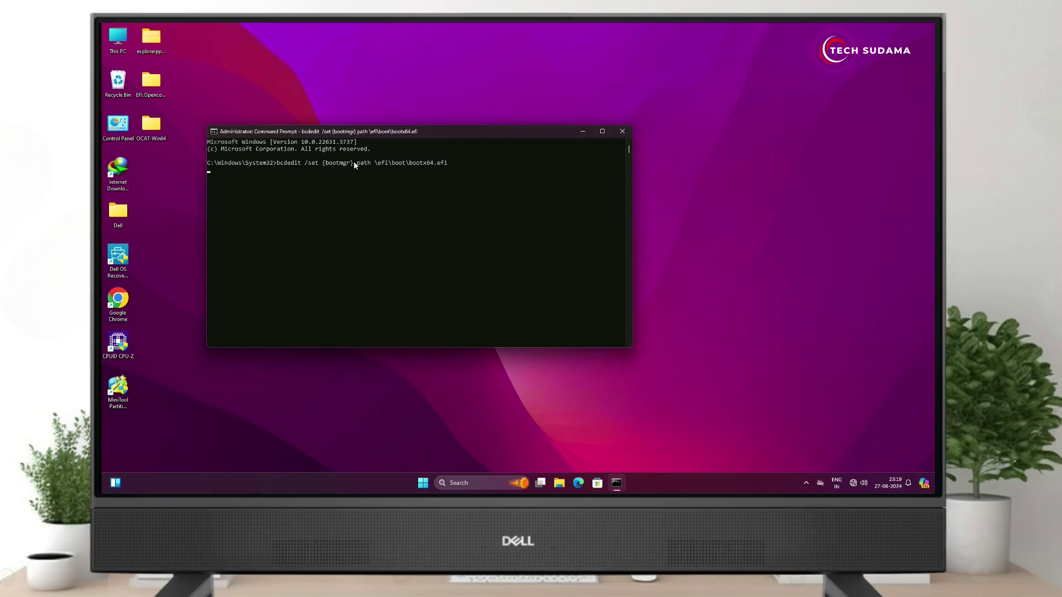
# Close Command Prompt and restart Windows from the Start menu's power options.
pyautogui.click(623, 131)
pyautogui.click(422, 483)
pyautogui.click(626, 448)
pyautogui.click(632, 421)
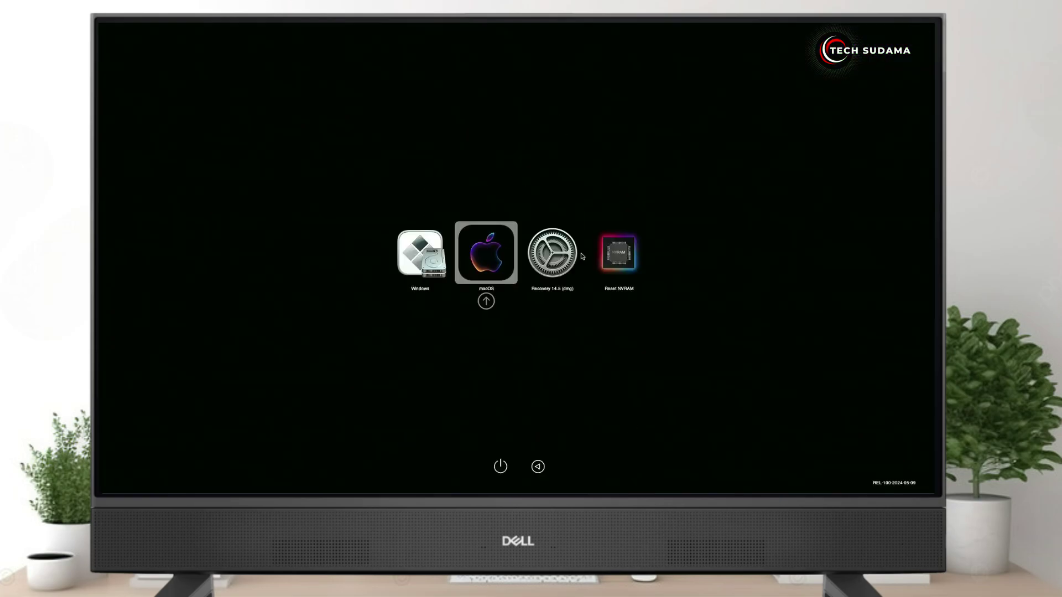
# Select the macOS entry in the OpenCore picker and boot it.
pyautogui.press('Right')
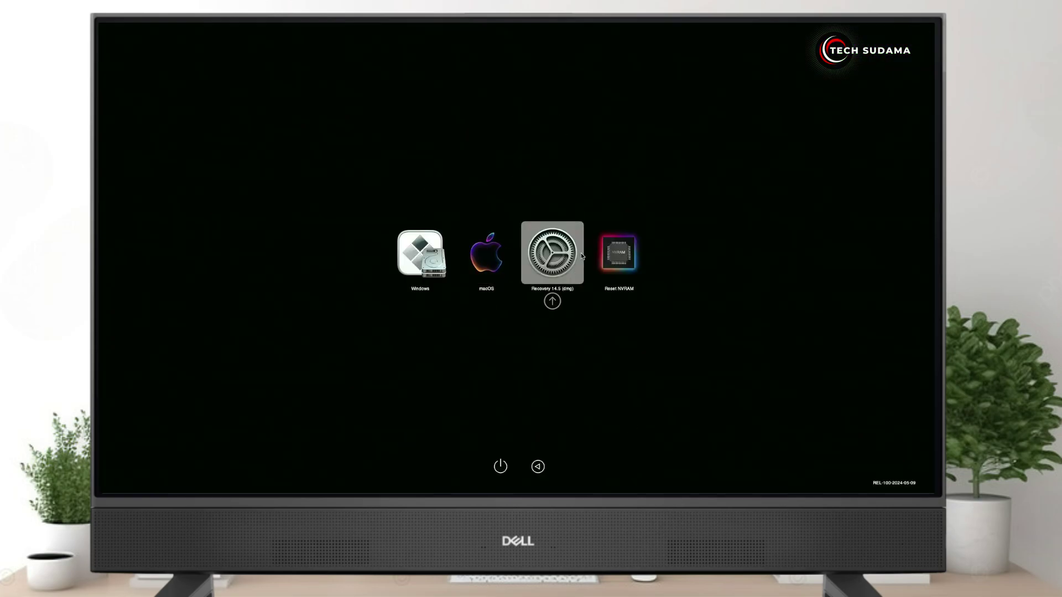
pyautogui.press('Left')
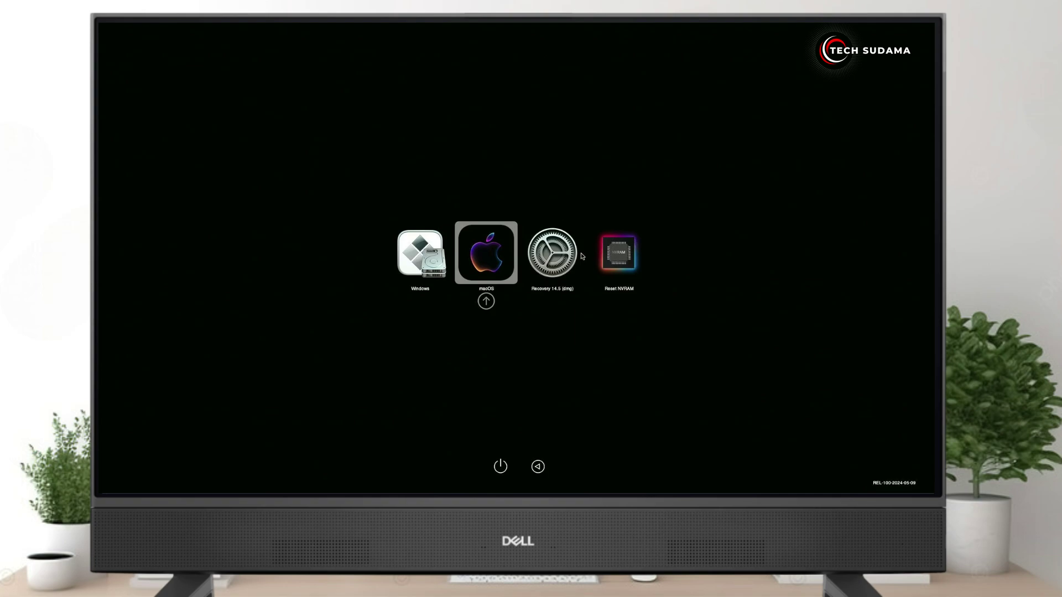
pyautogui.press('Return')
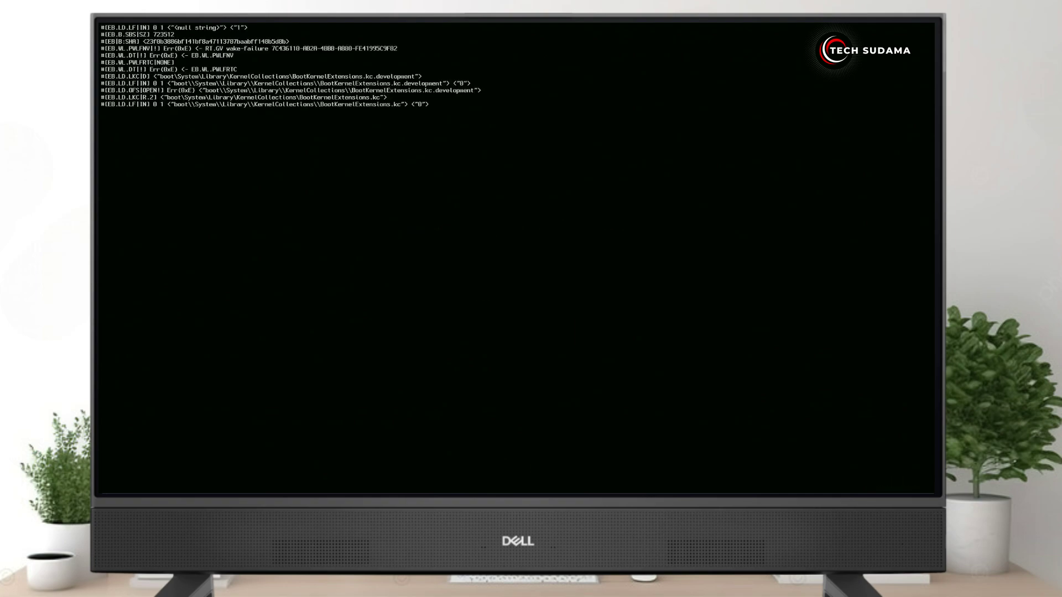